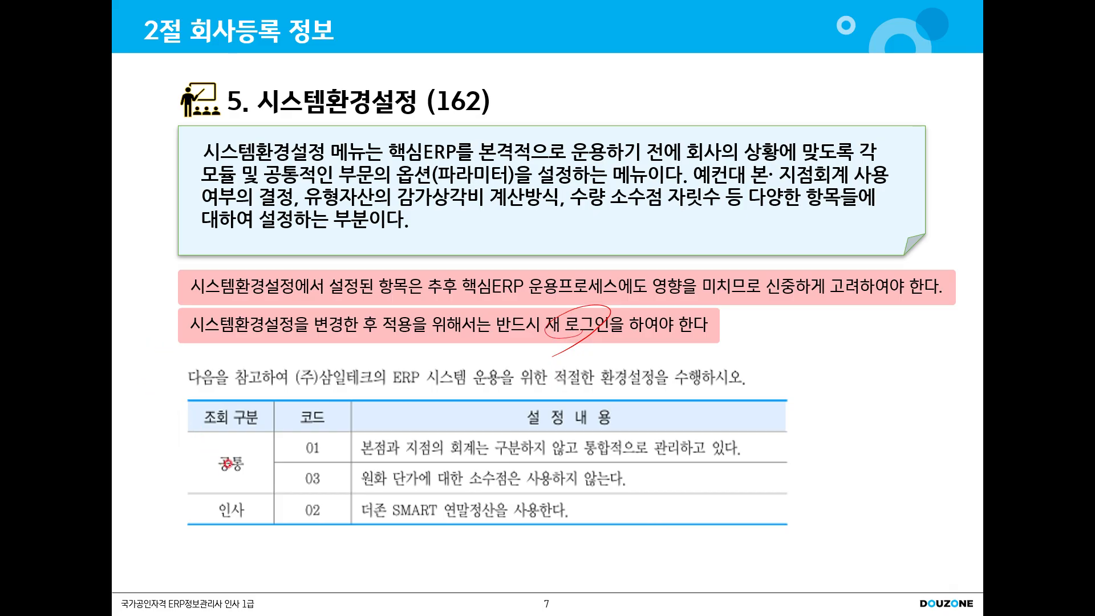
Switch to iCUBE 핵심ERP, open 시스템환경설정 and filter the settings by 조회구분 1. 공통.
mouse_move(240, 466)
mouse_down()
mouse_move(212, 469)
mouse_move(229, 483)
mouse_move(206, 513)
mouse_move(233, 530)
mouse_up()
key(alt+Tab)
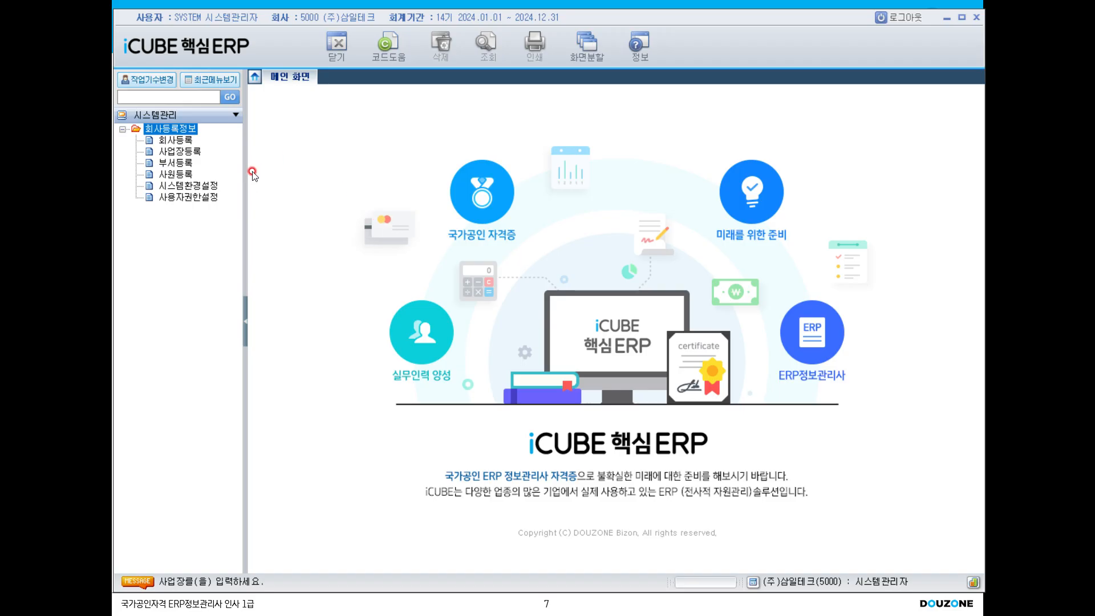
click(210, 188)
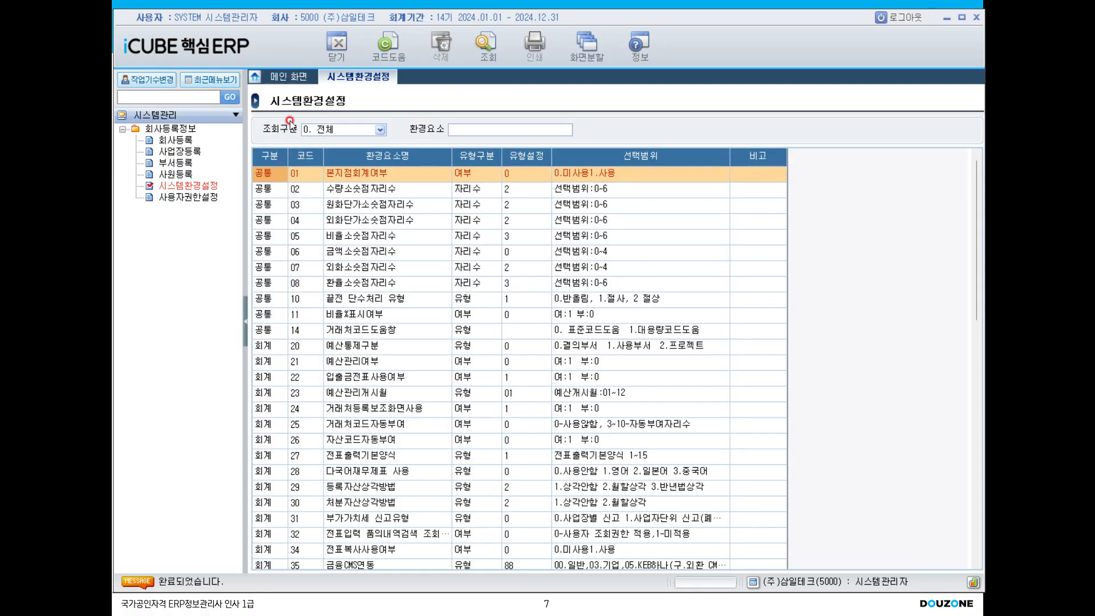
click(324, 131)
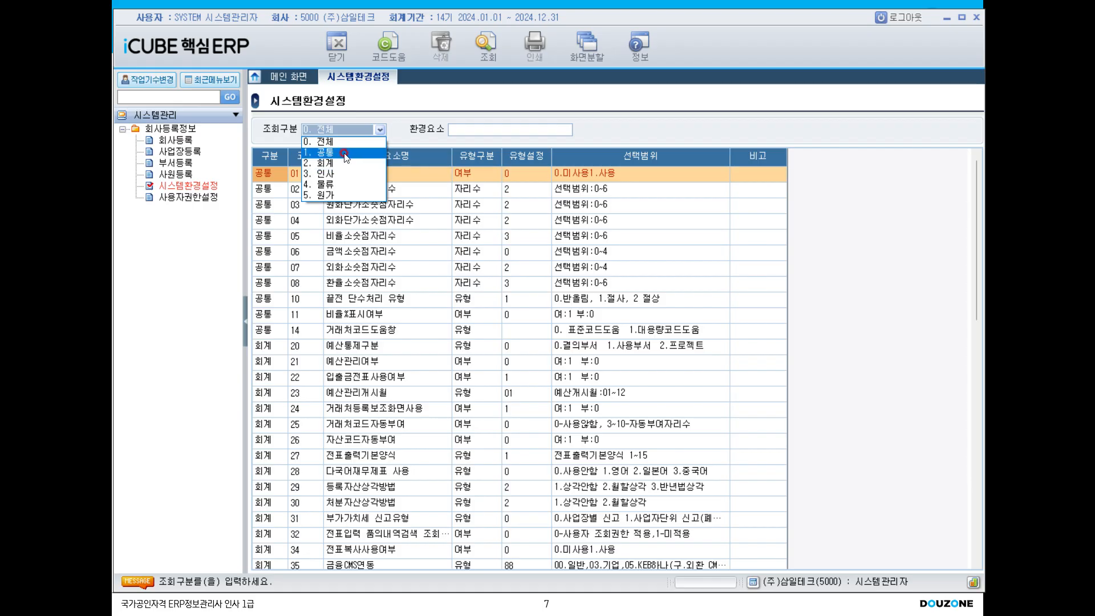
click(342, 152)
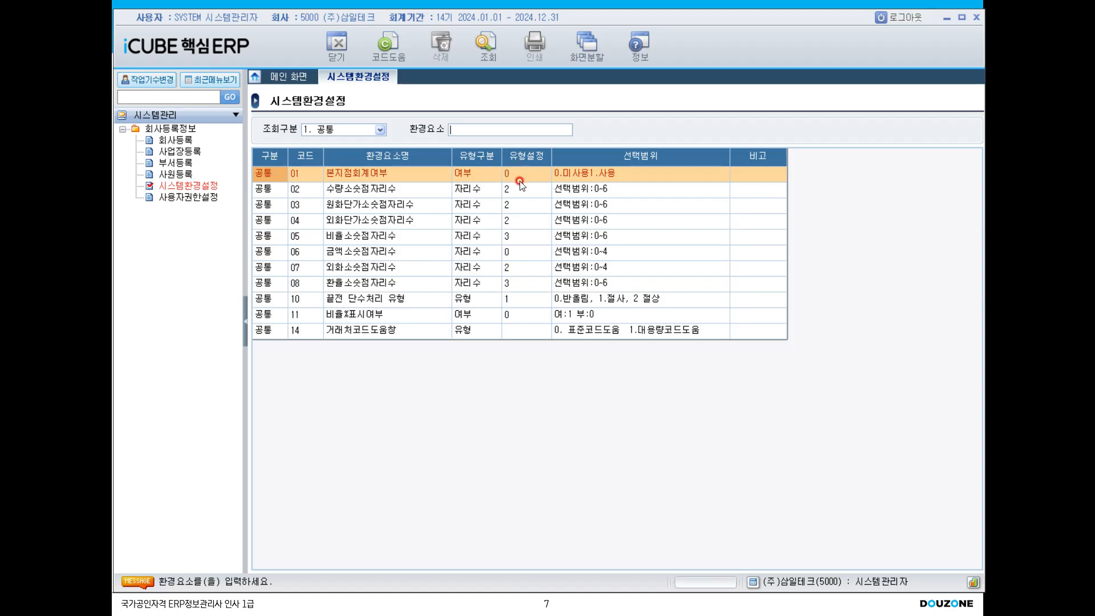
Set the 유형설정 value of 공통 item 03, 원화단가소숫점자리수, to 0.
click(430, 204)
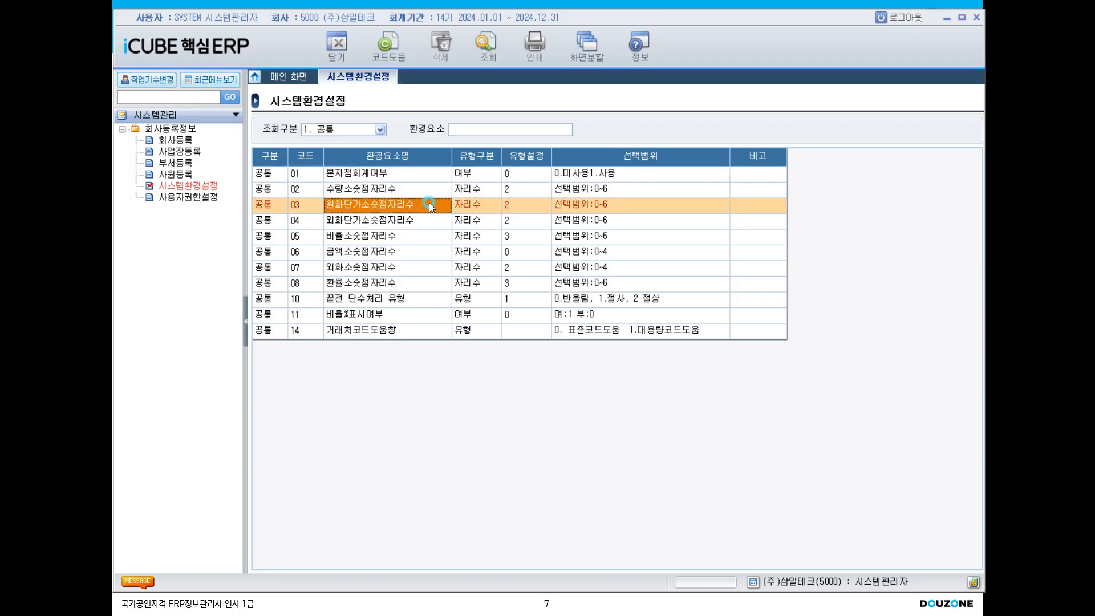
click(507, 206)
text(0)
key(Return)
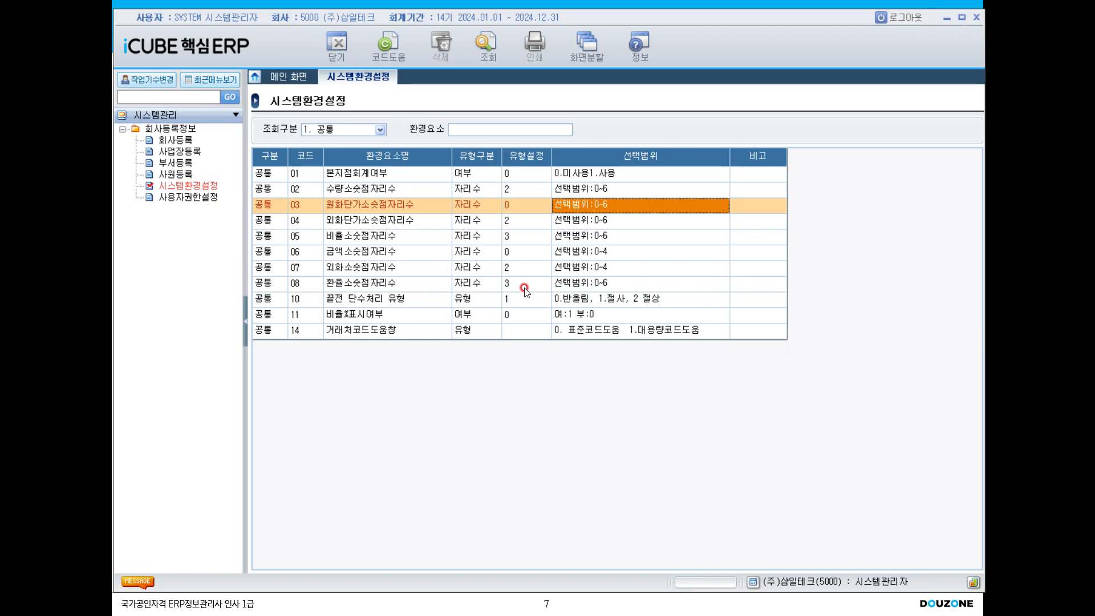
Filter the settings by 조회구분 3. 인사 and set 유형설정 of item 02, 더존SMART연말정산 사용여부, to 1.
click(358, 127)
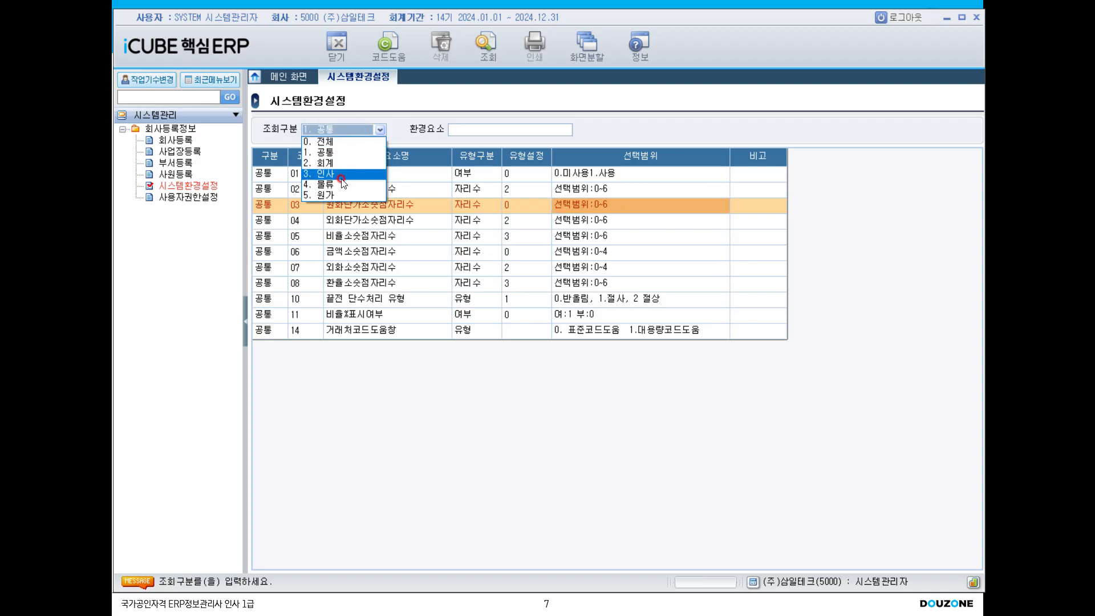
click(341, 177)
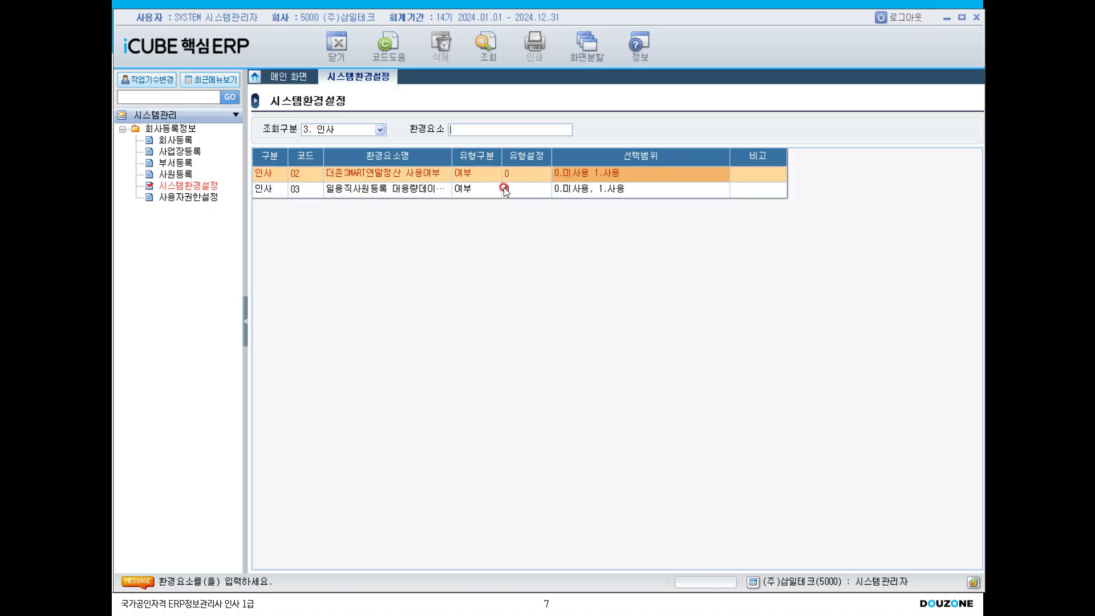
click(519, 176)
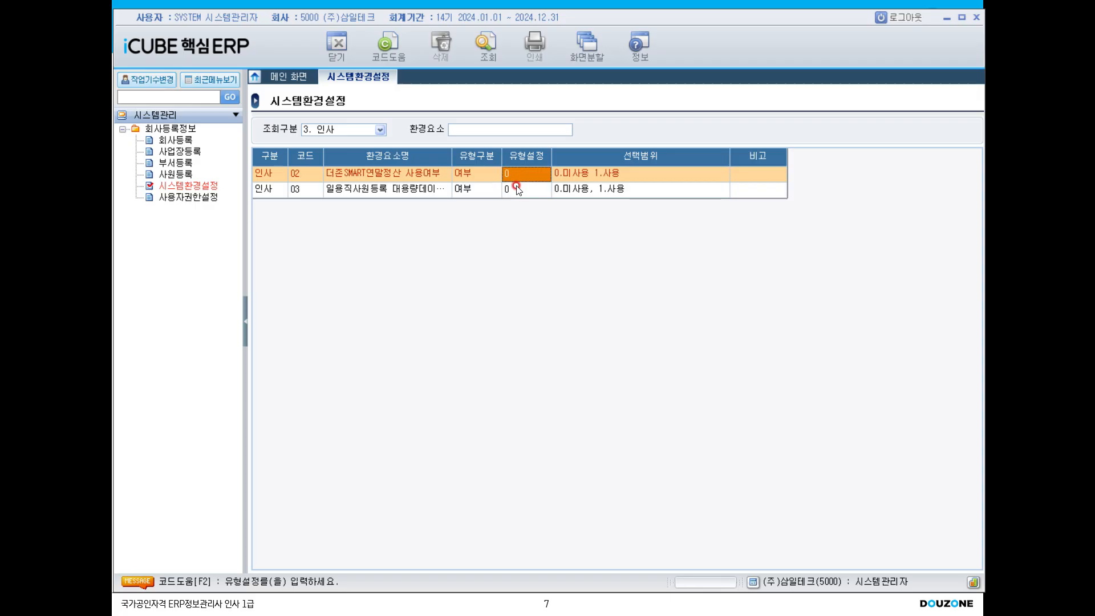
text(1)
key(Return)
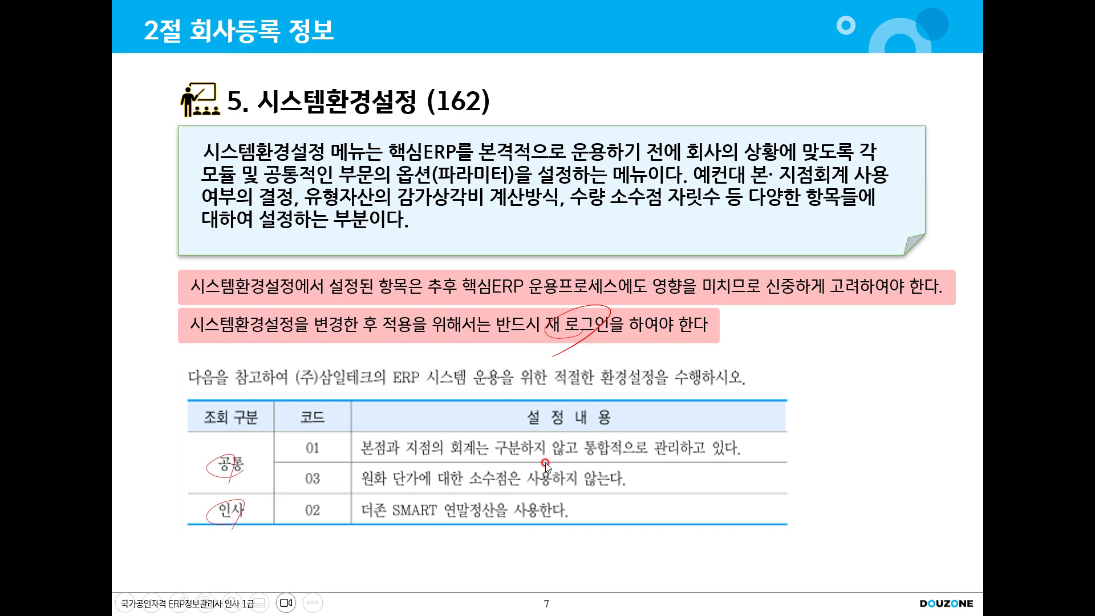
key(Right)
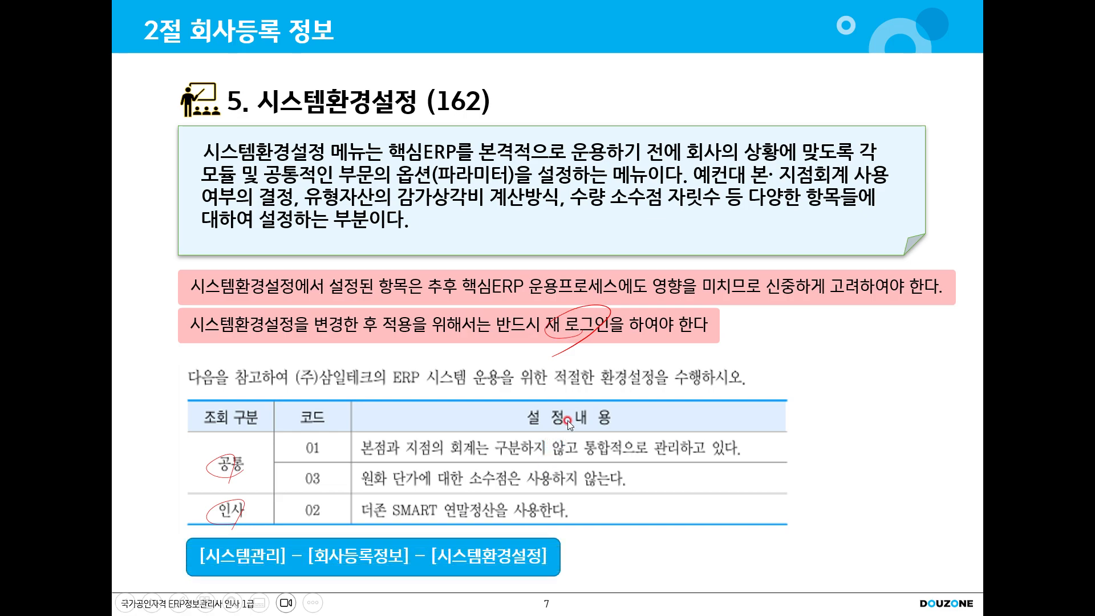
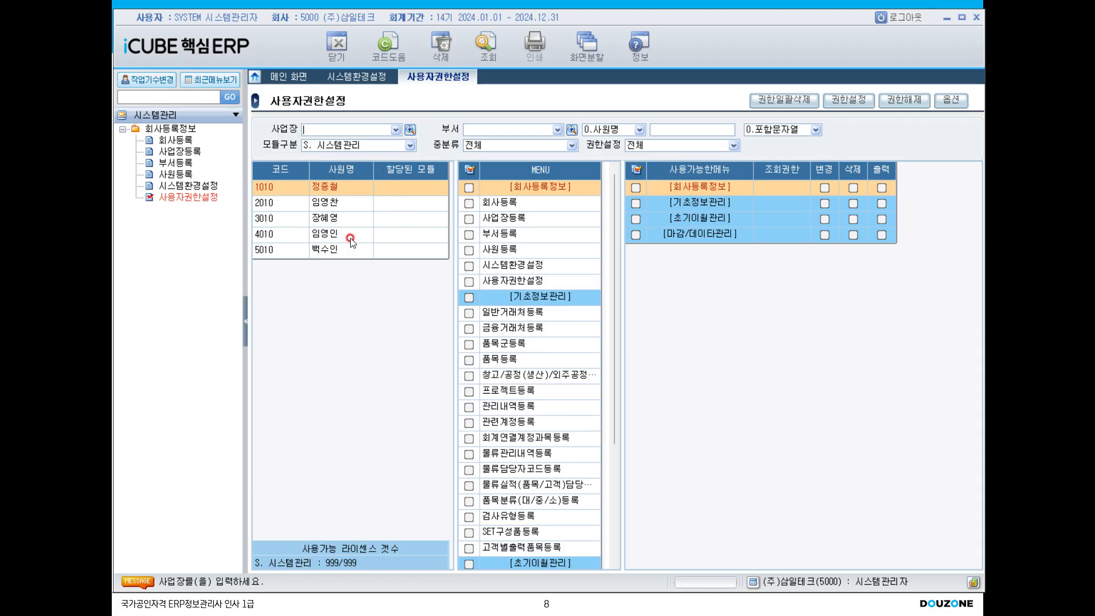
click(358, 147)
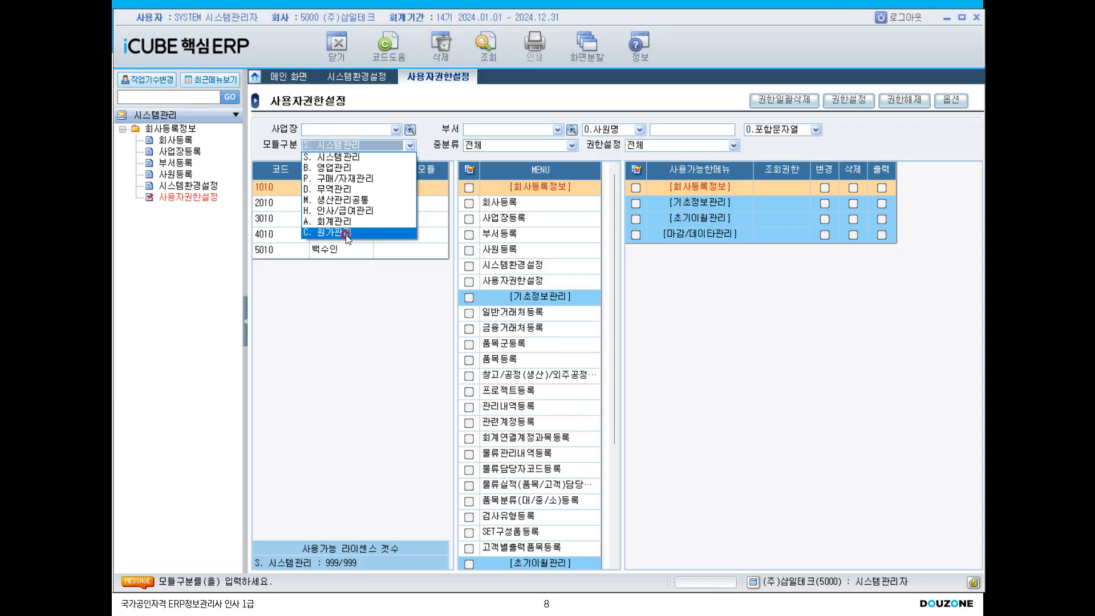
click(373, 140)
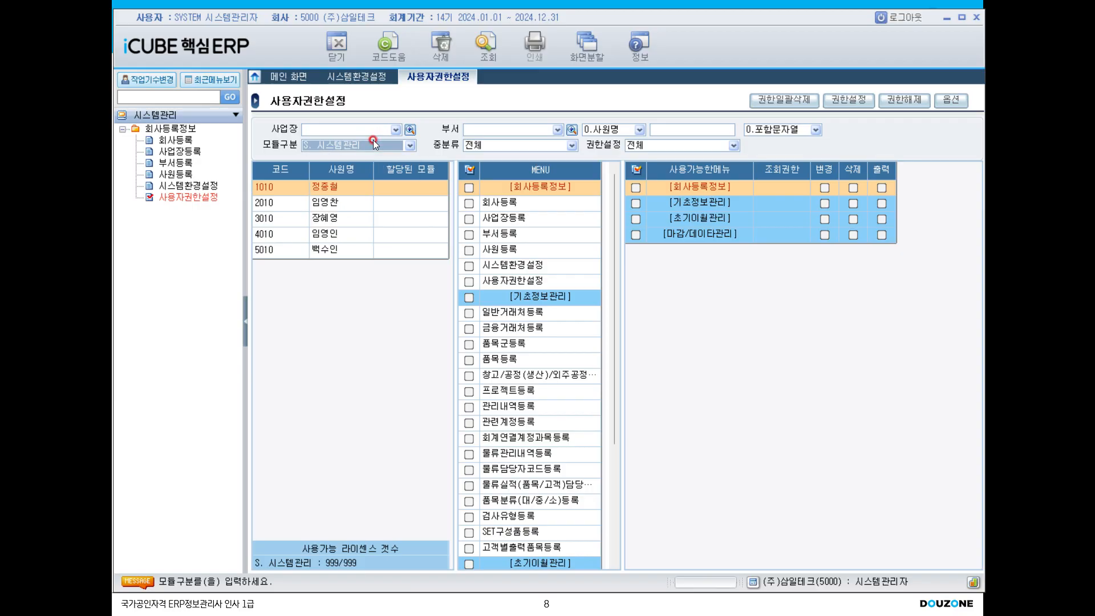
Grant the first listed employee permission for all S. 시스템관리 menus with 조회권한 1. 회사.
click(346, 188)
click(546, 192)
click(557, 185)
click(558, 274)
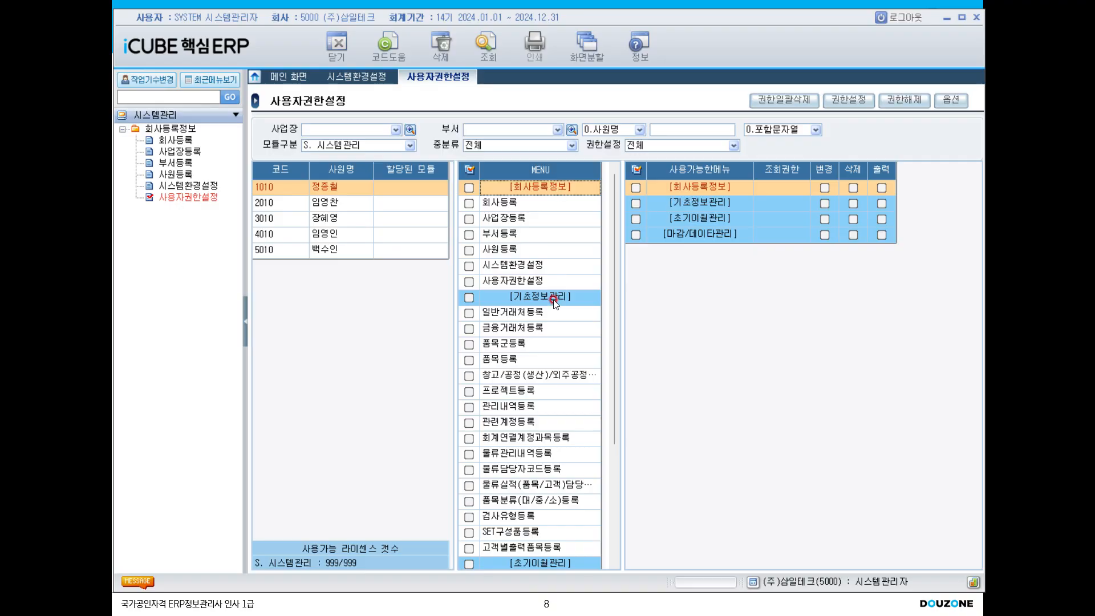
mouse_move(615, 312)
mouse_down()
mouse_move(616, 377)
mouse_move(619, 296)
mouse_up()
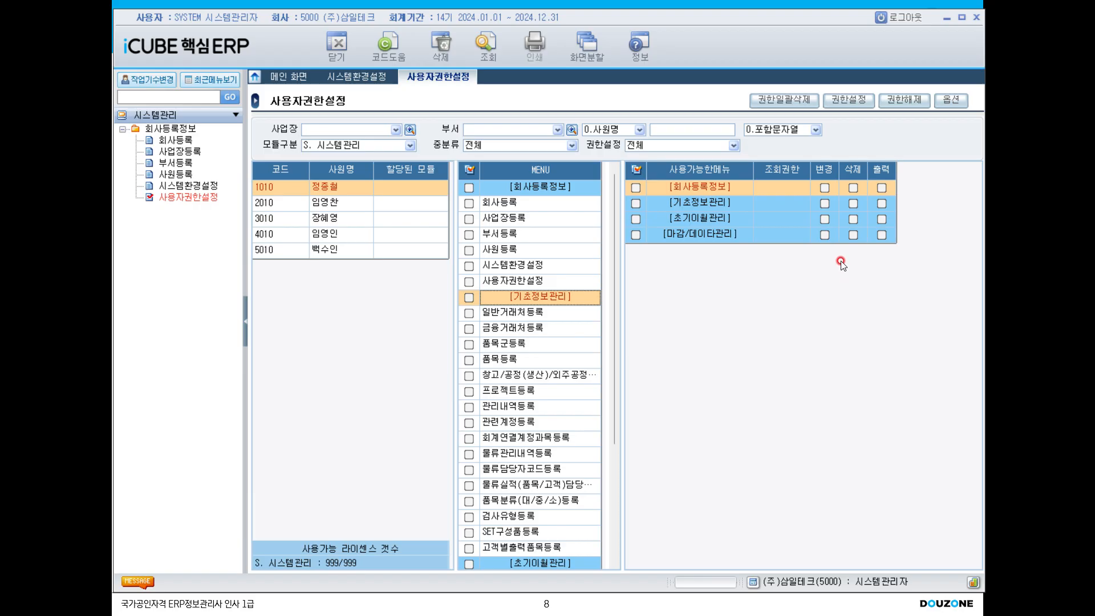
click(471, 171)
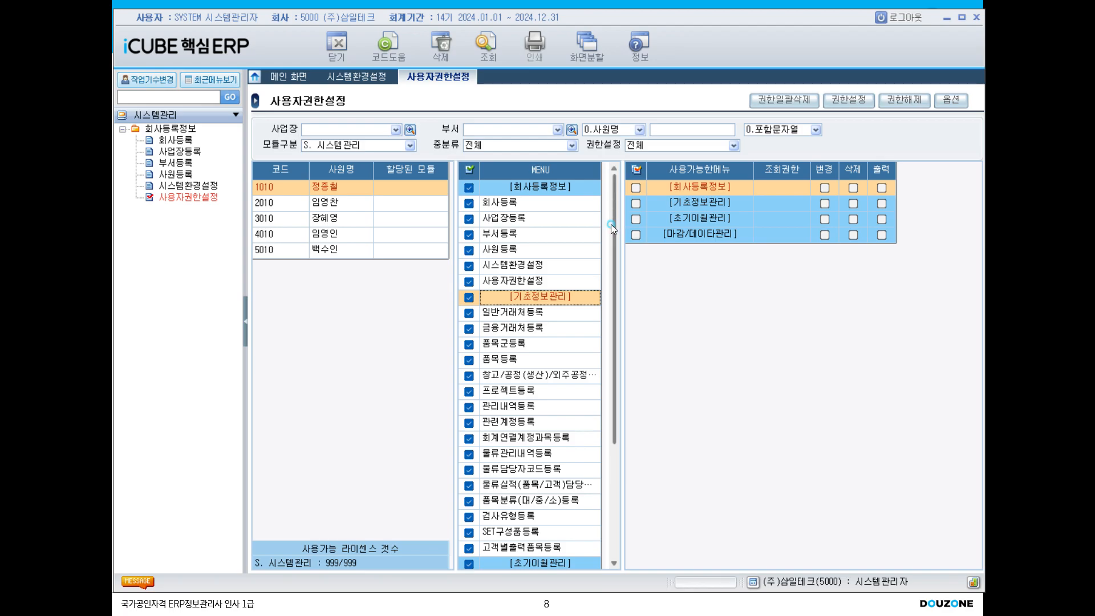
drag(611, 224, 625, 191)
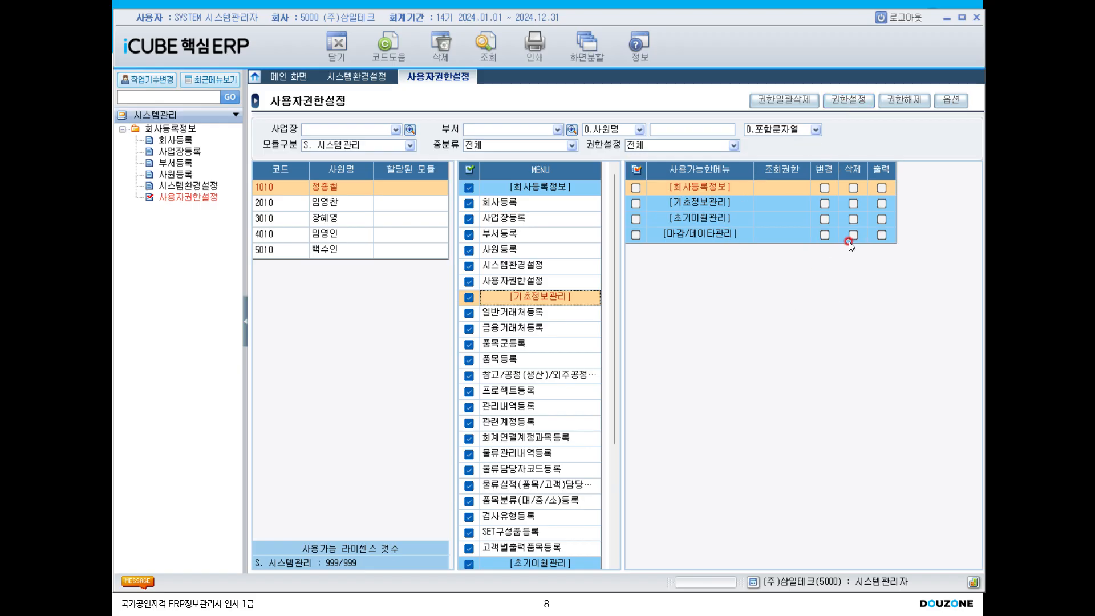
click(849, 100)
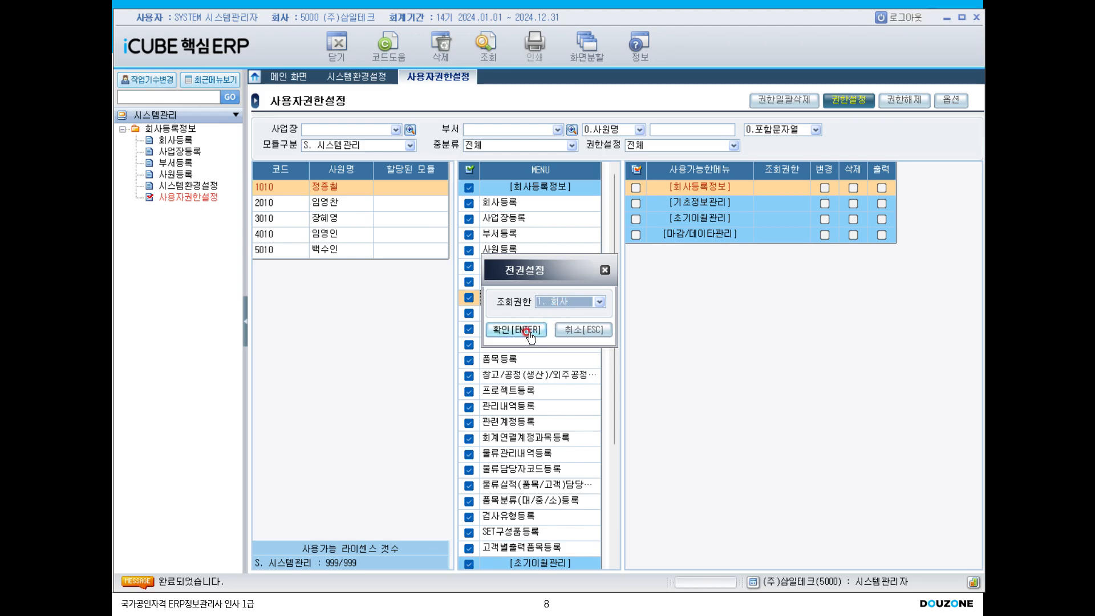
click(572, 300)
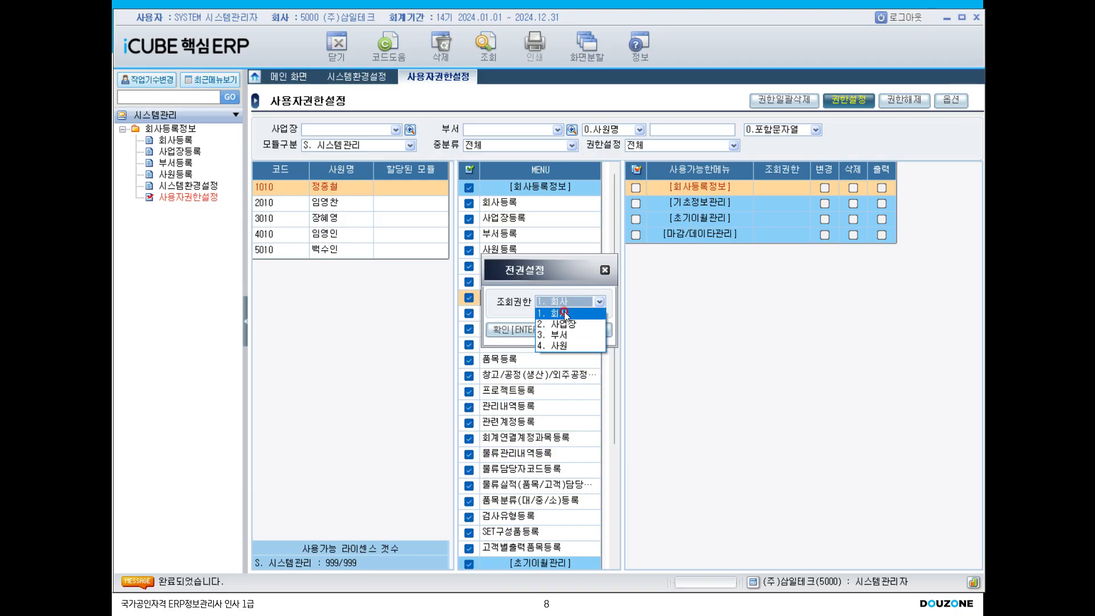
click(563, 312)
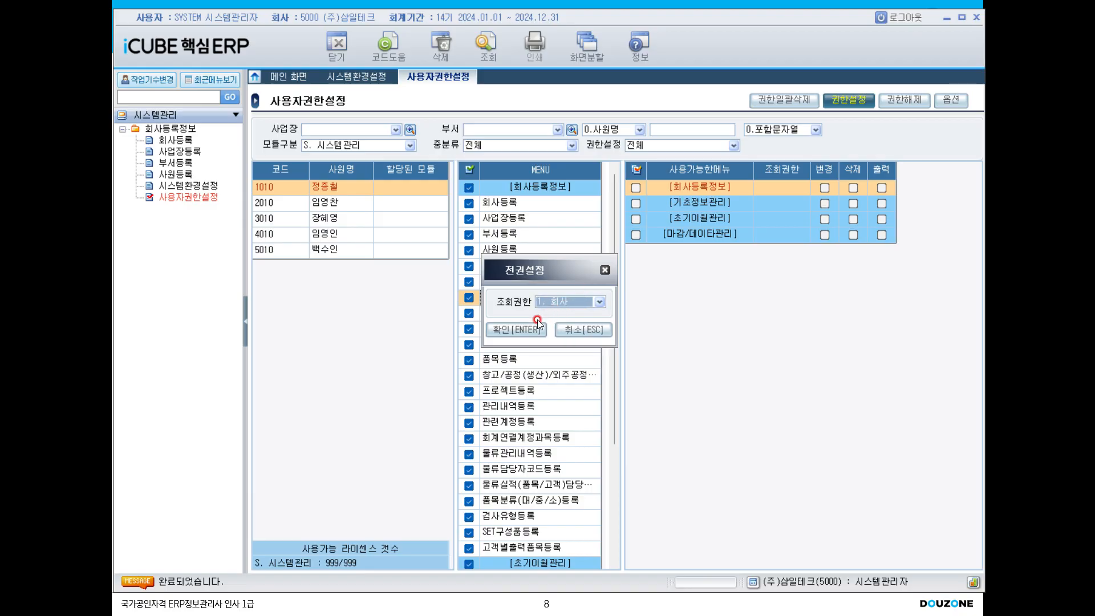
click(528, 336)
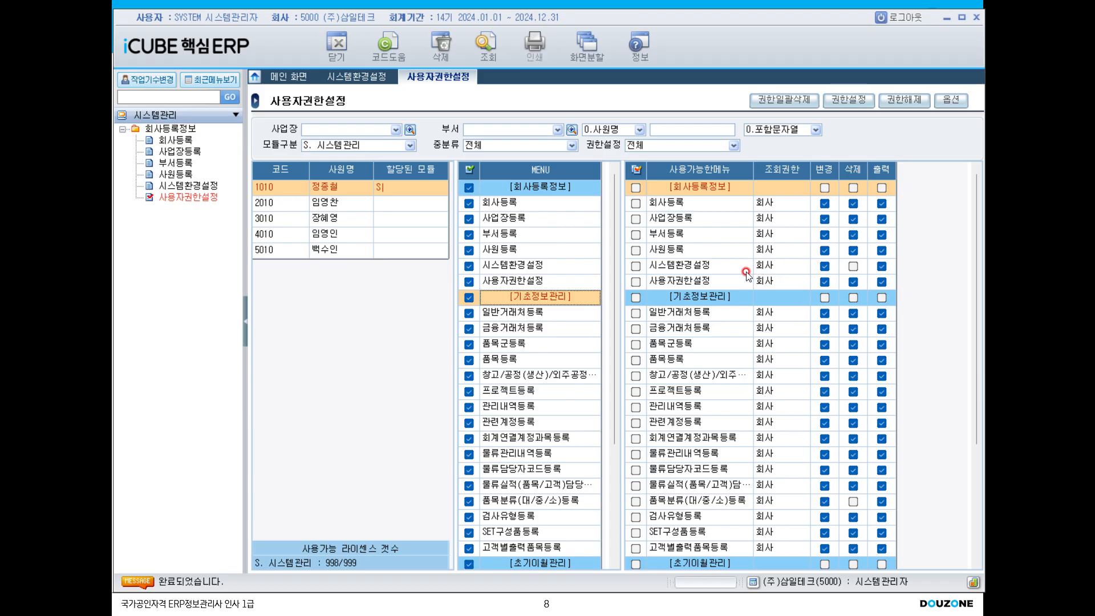
Revoke the first employee's permission for the 사용자권한설정 menu.
click(636, 281)
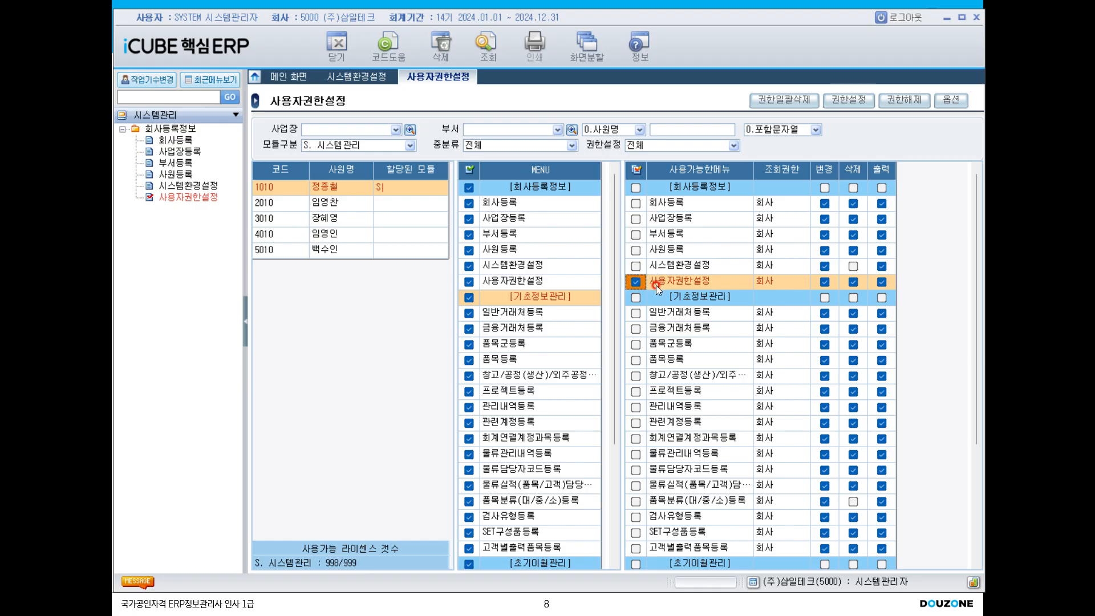
click(902, 101)
click(534, 342)
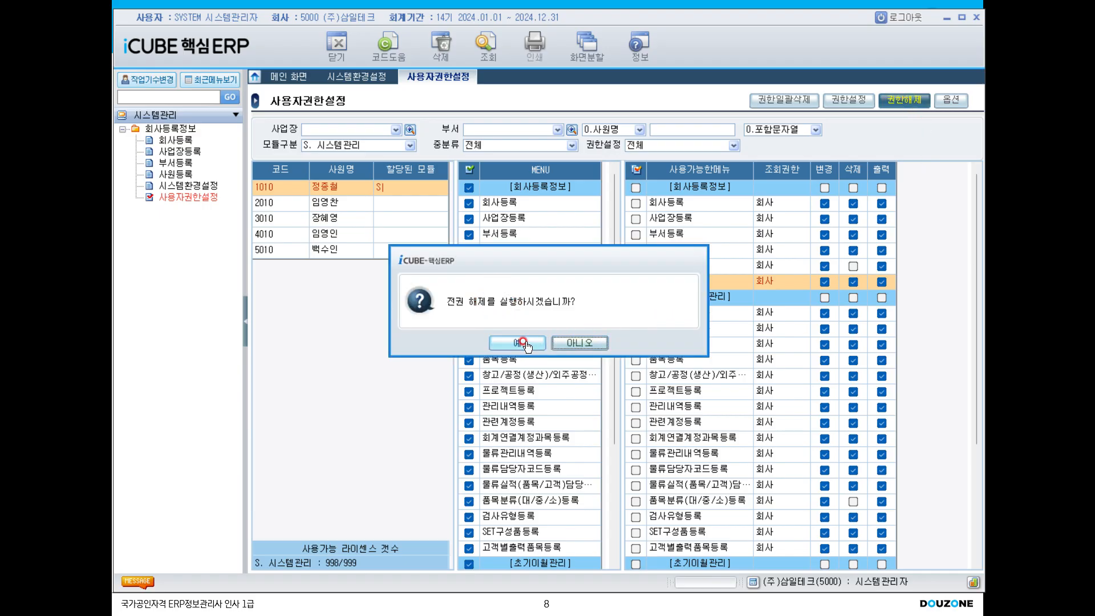
click(522, 342)
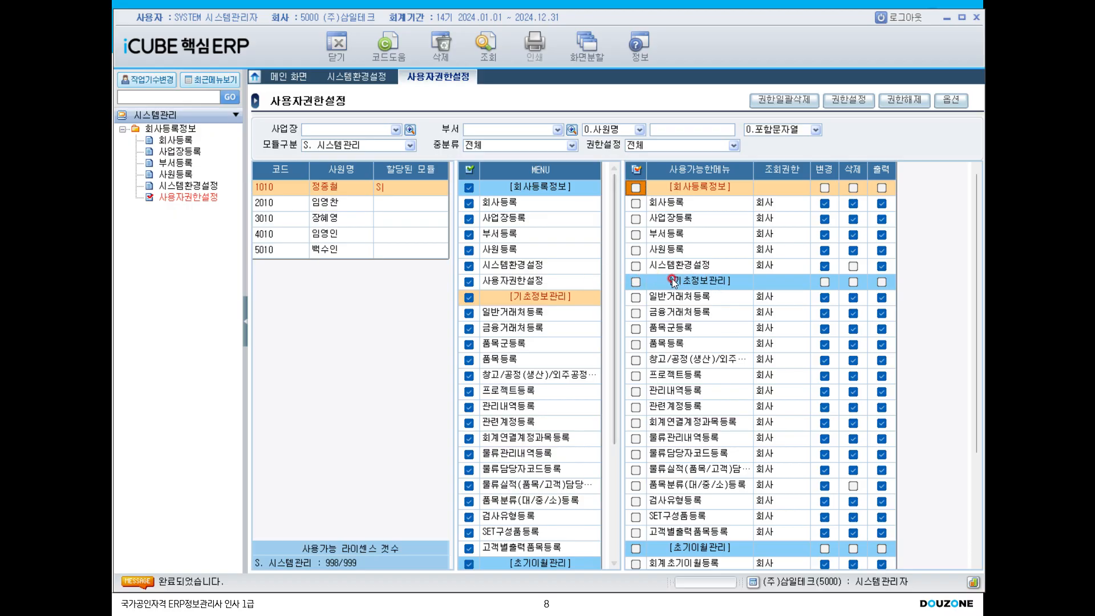
Clear the selection of all menus and grant the first employee permission for only the 사용자권한설정 menu again.
click(470, 170)
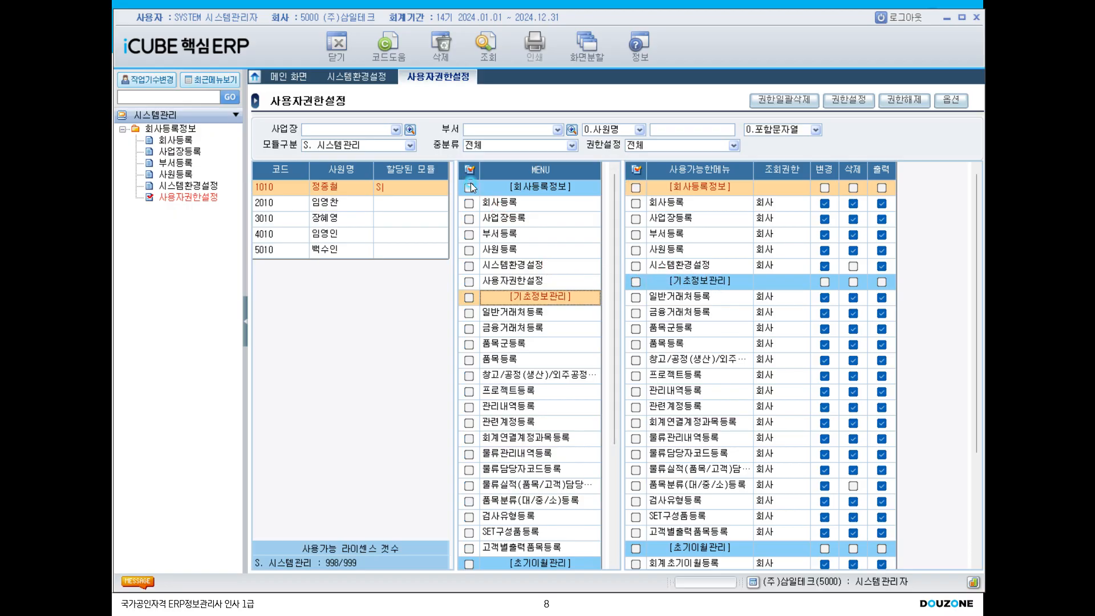
click(469, 282)
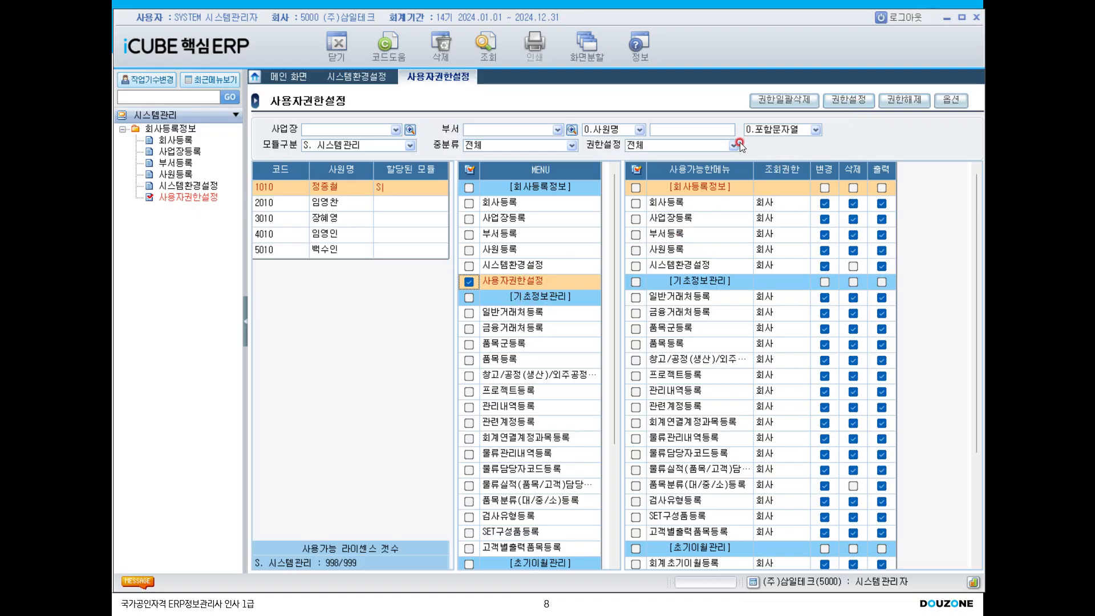
click(849, 101)
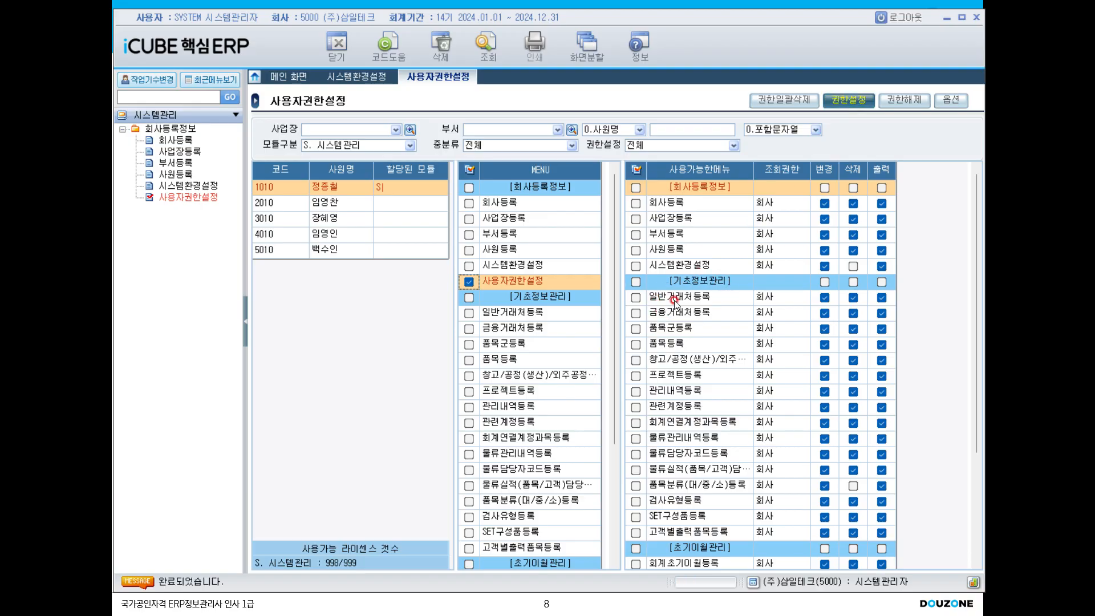
click(528, 330)
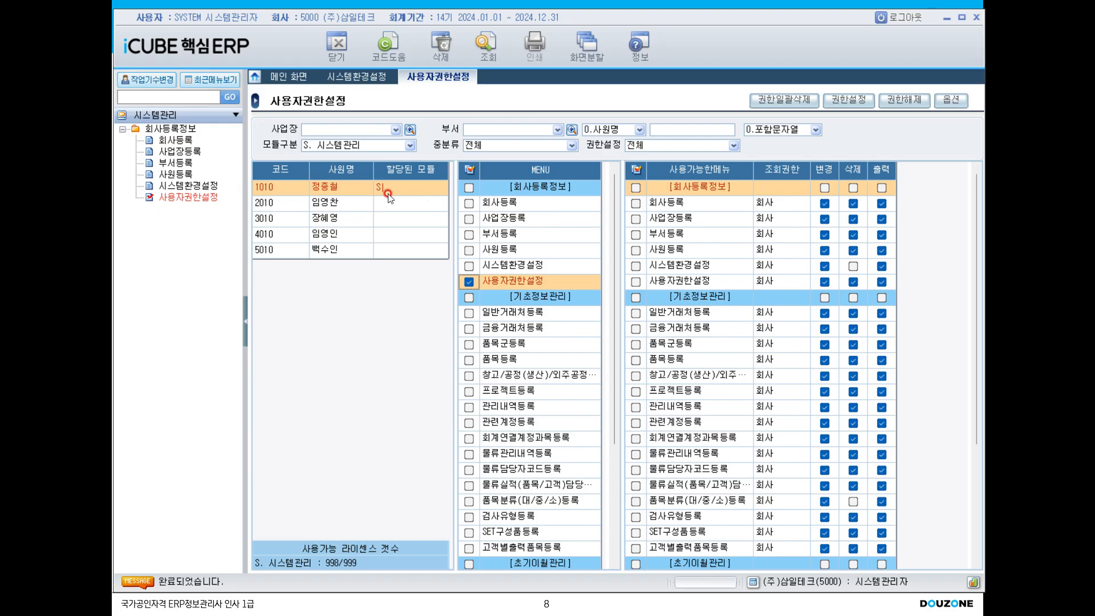
Grant the first listed employee permission for all B. 영업관리 menus with 조회권한 1. 회사.
click(351, 186)
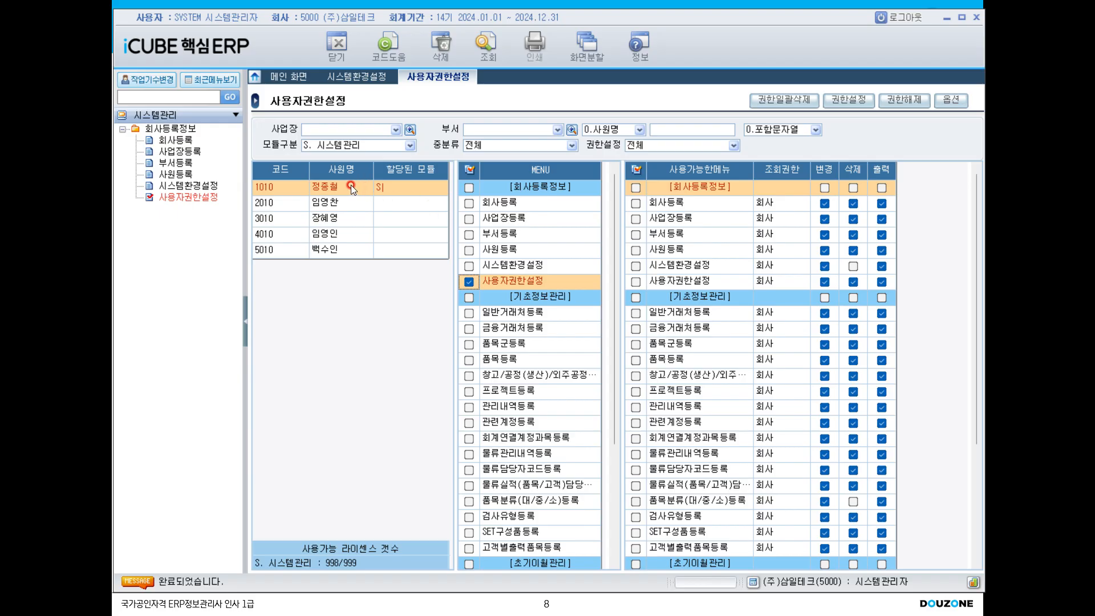
click(343, 145)
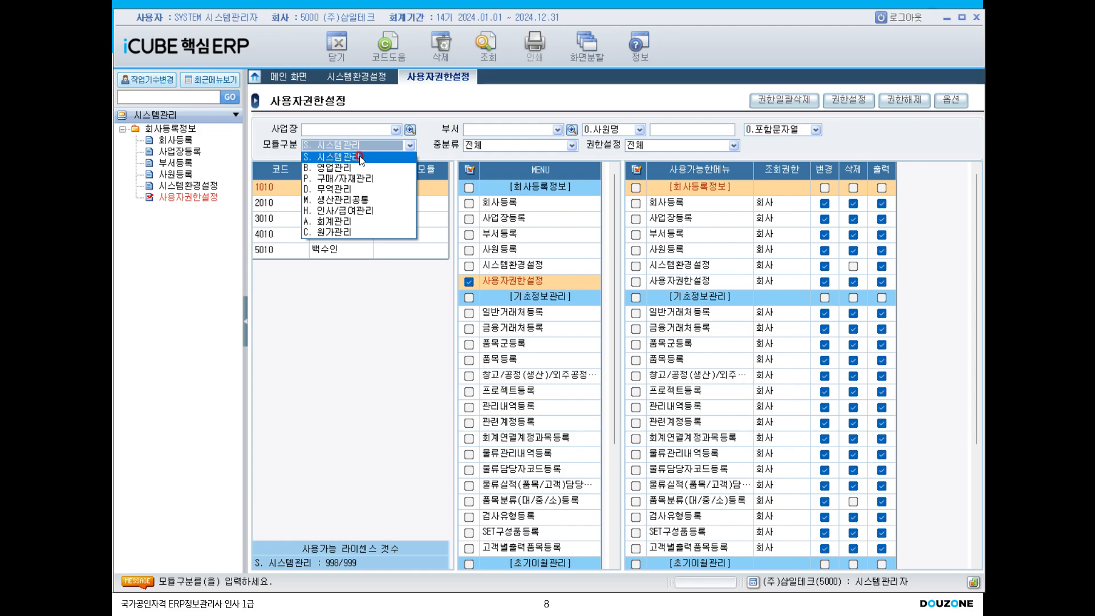
click(394, 168)
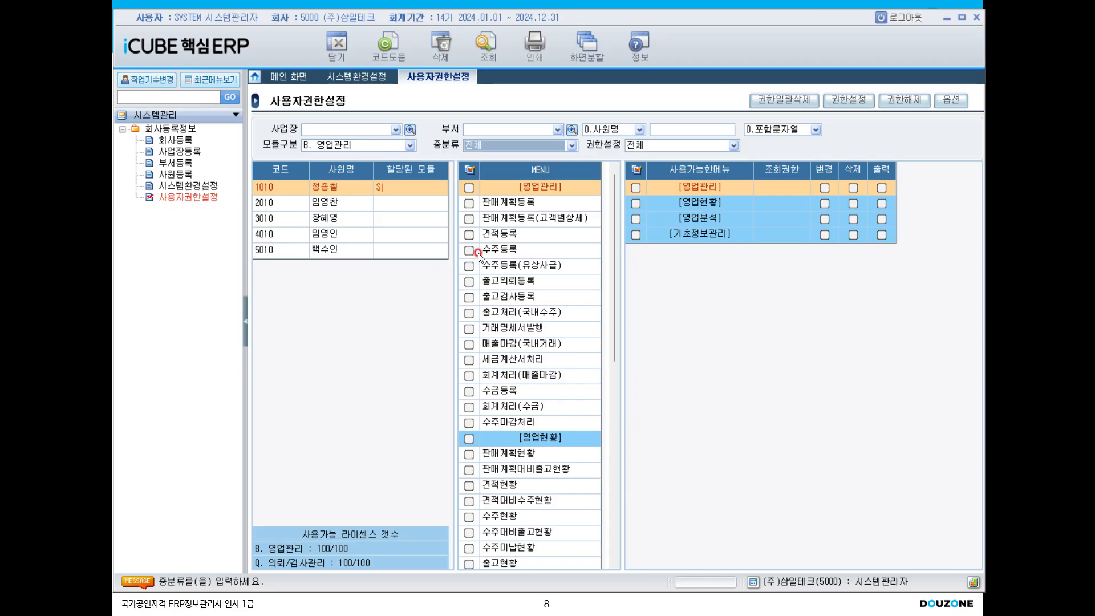
click(471, 169)
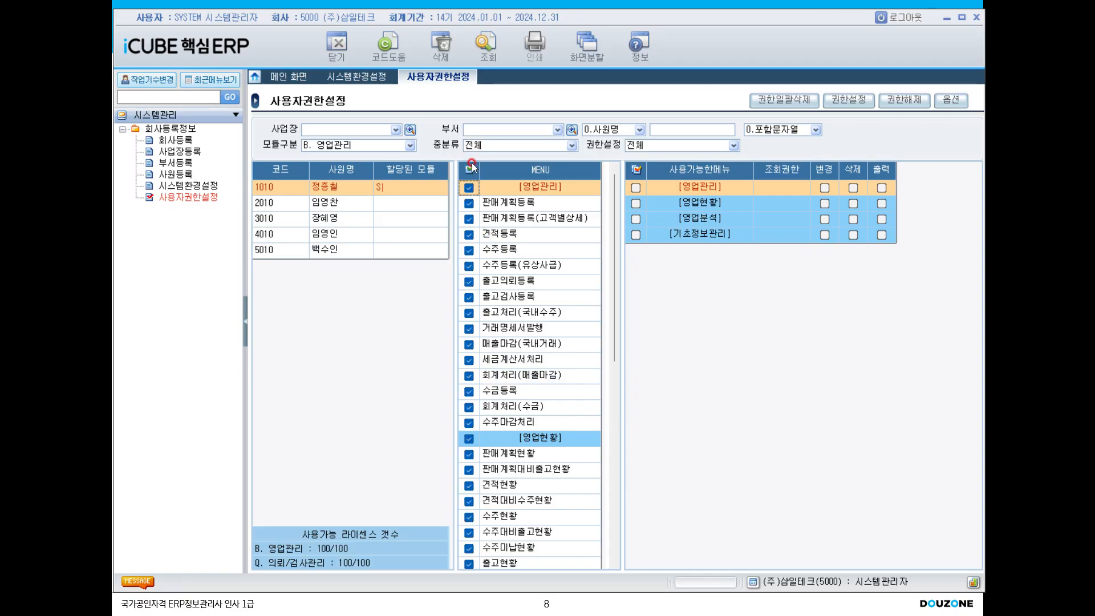
click(842, 98)
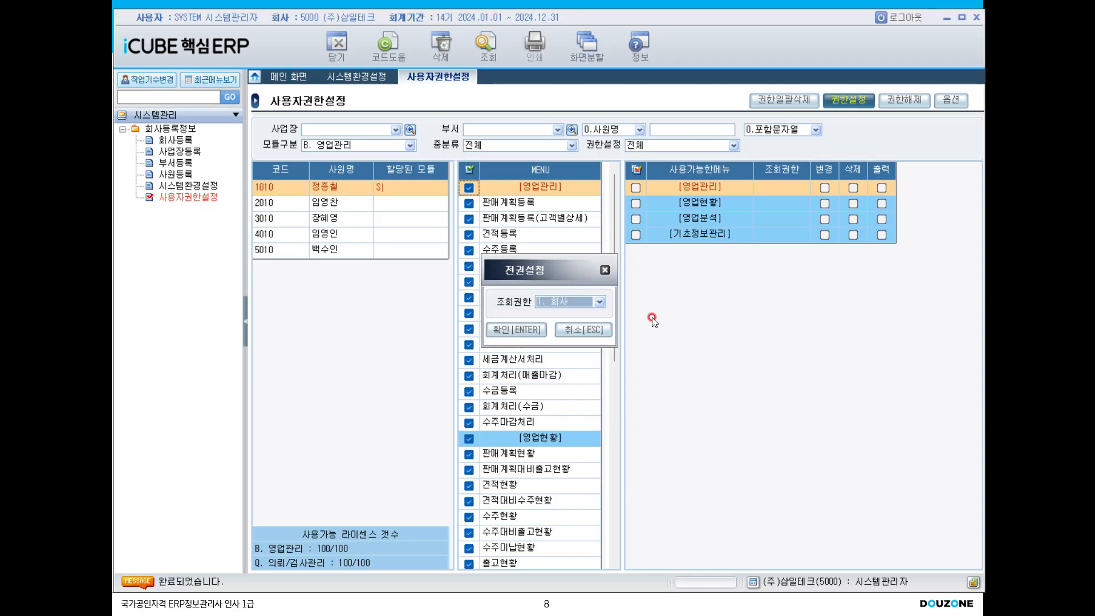
click(527, 331)
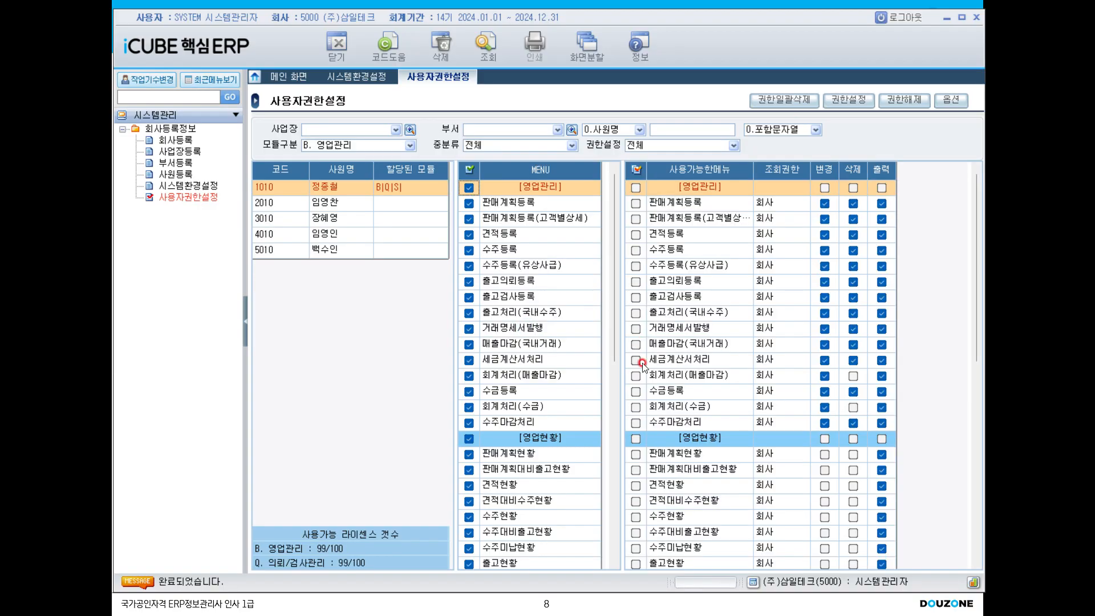
Grant the first listed employee permission for all P. 구매/자재관리 menus with 조회권한 1. 회사.
drag(615, 351, 629, 332)
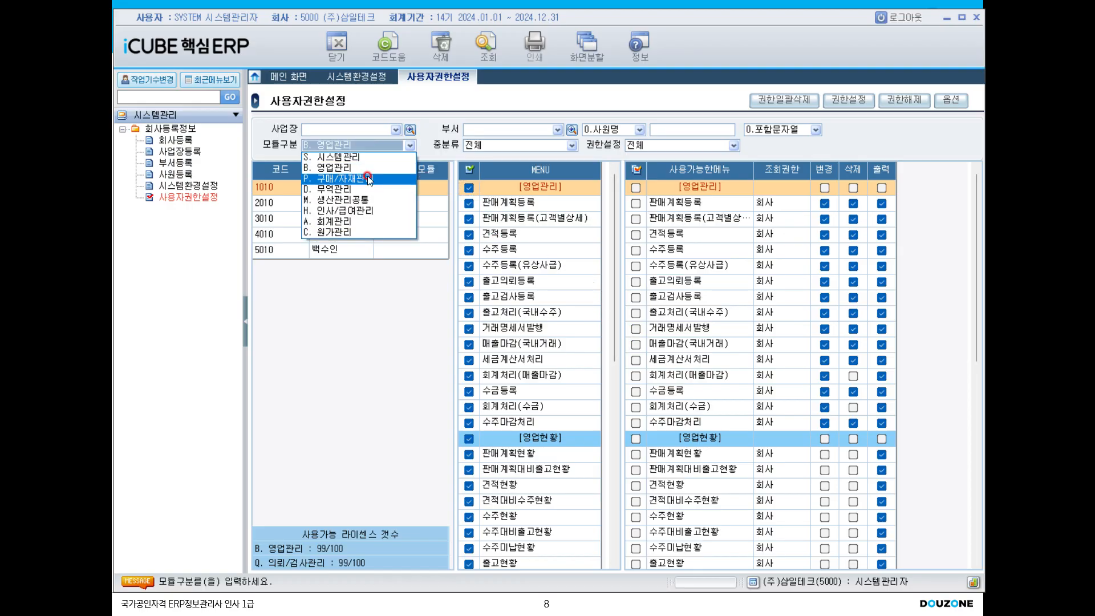
click(367, 177)
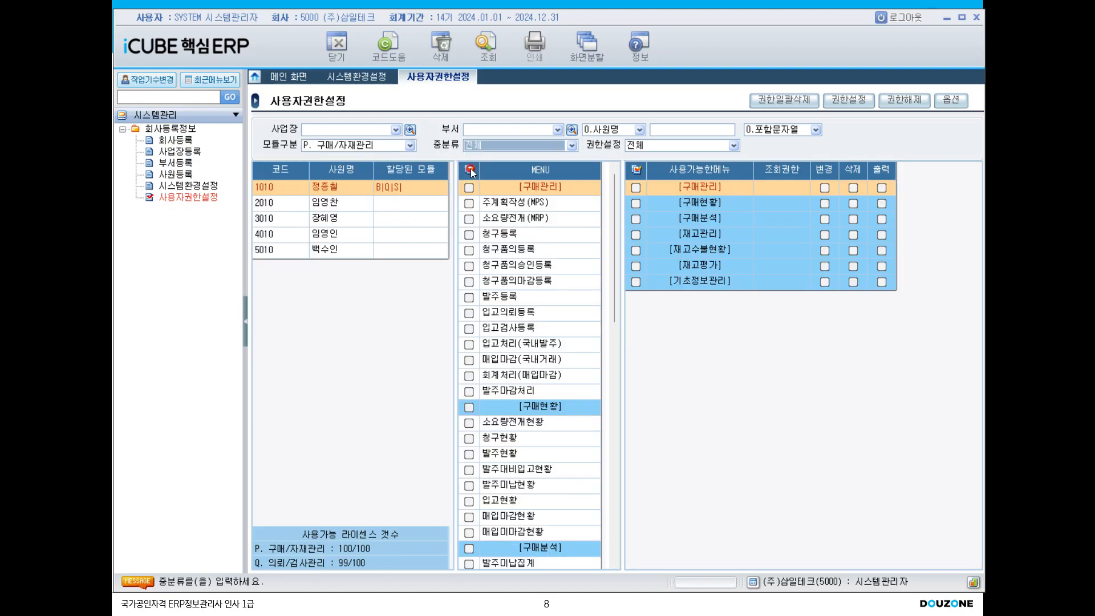
click(469, 169)
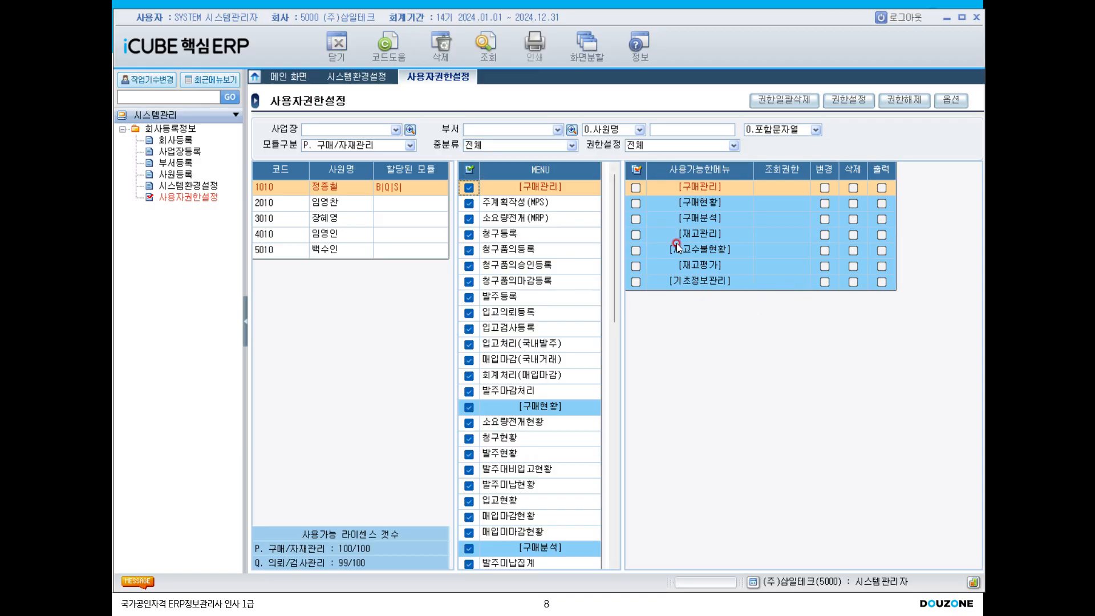
click(848, 100)
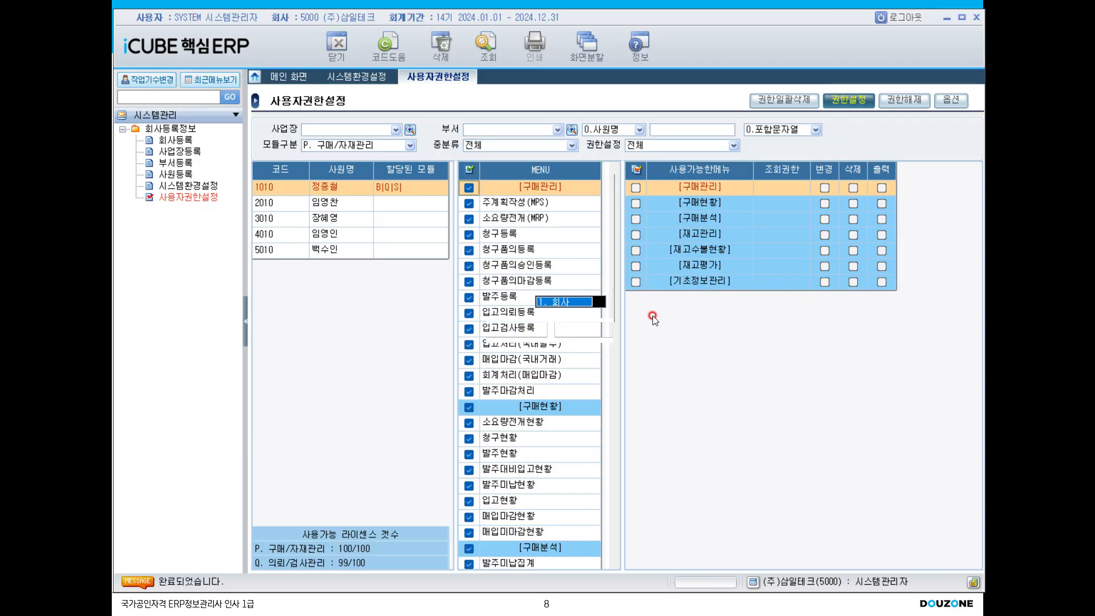
click(537, 331)
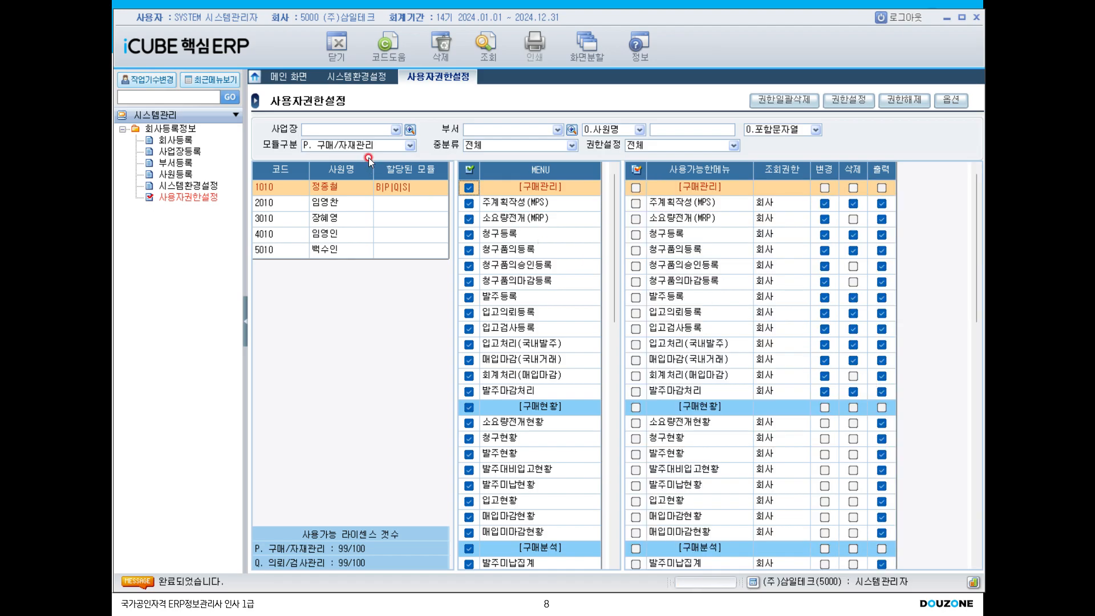
Grant the first listed employee permission for all D. 무역관리 menus with 조회권한 1. 회사.
click(410, 145)
click(359, 190)
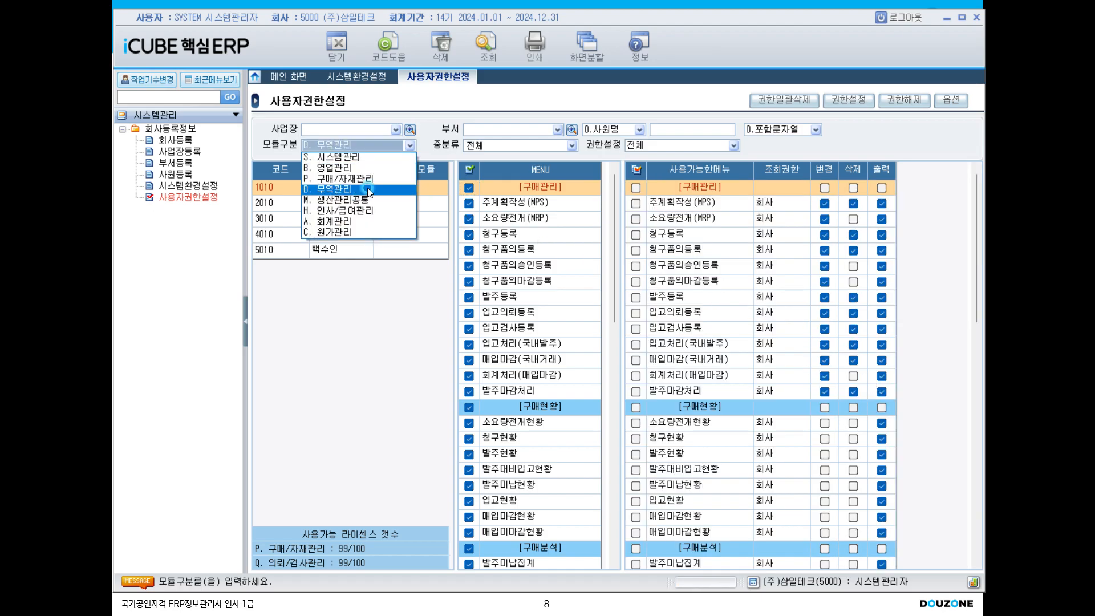
click(471, 168)
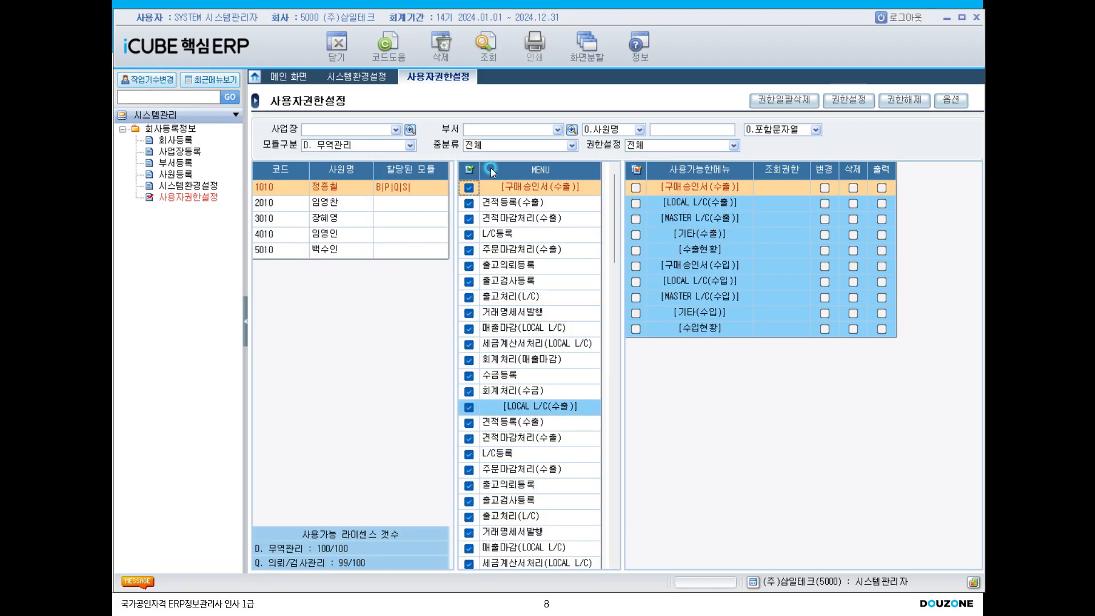
click(848, 100)
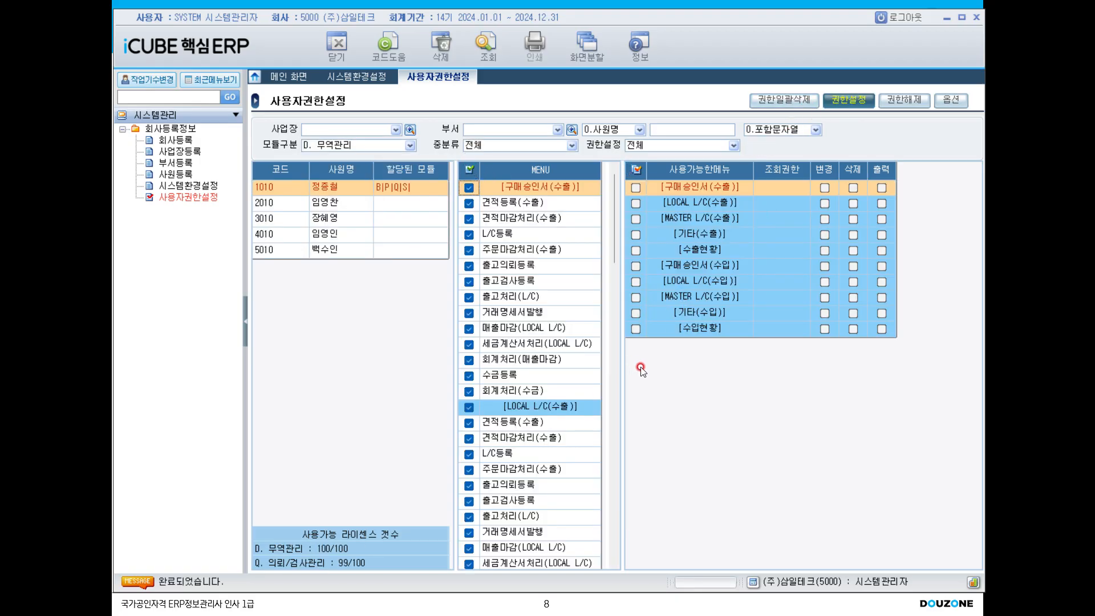
click(520, 327)
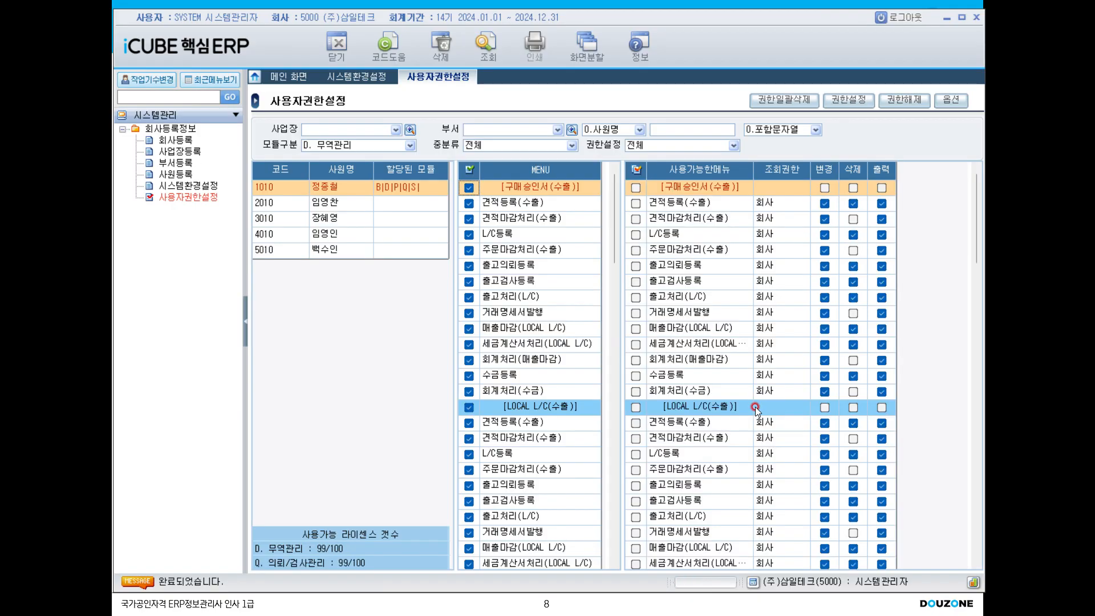
Grant the first listed employee permission for all M. 생산관리공통 menus with 조회권한 1. 회사.
click(399, 148)
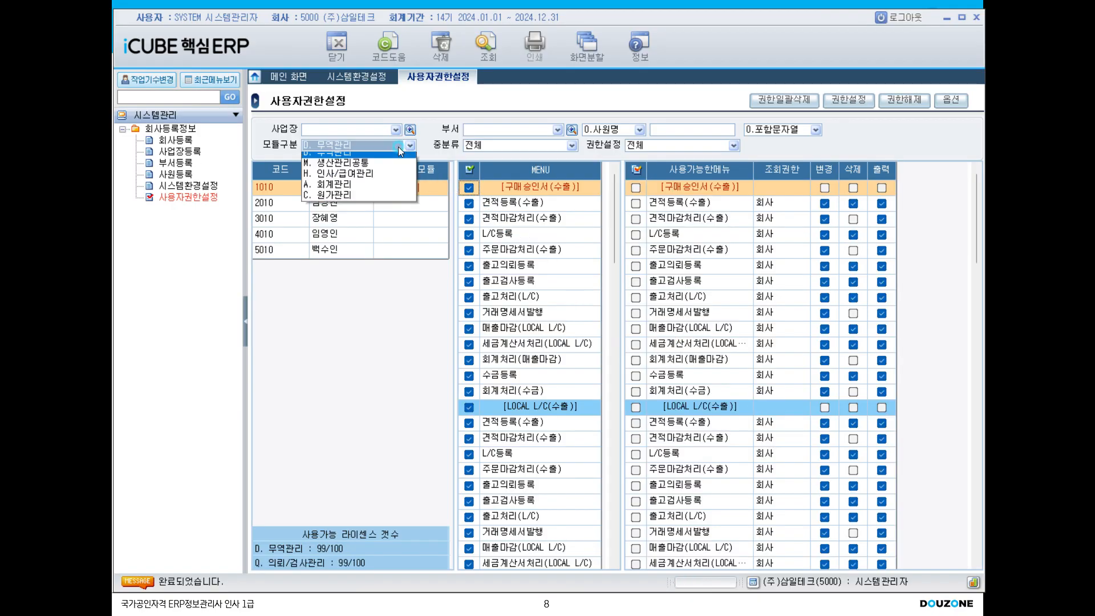
click(376, 200)
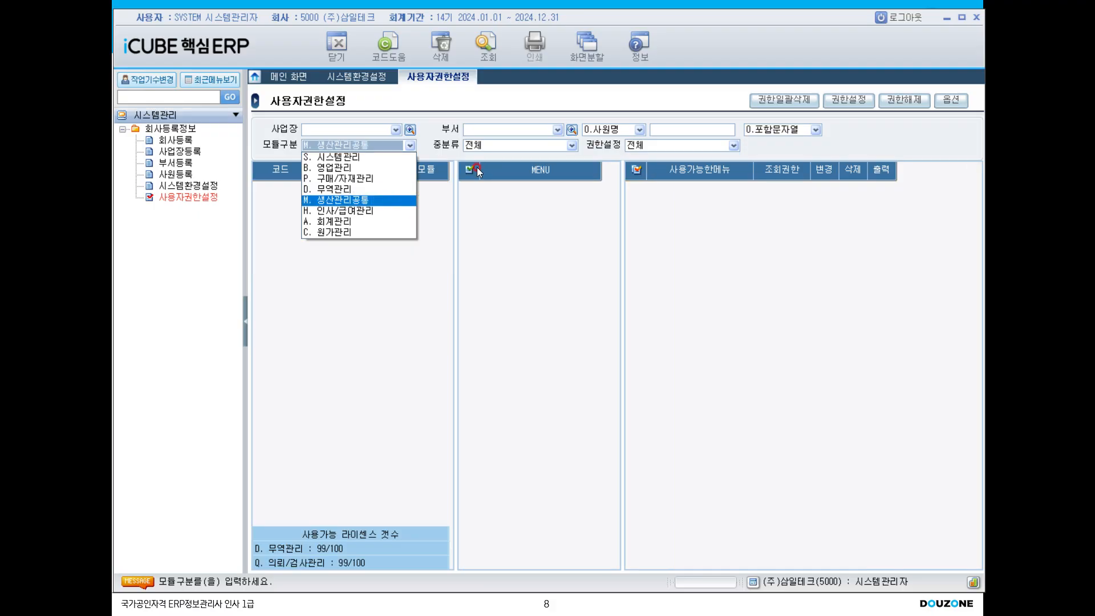
click(849, 100)
key(Return)
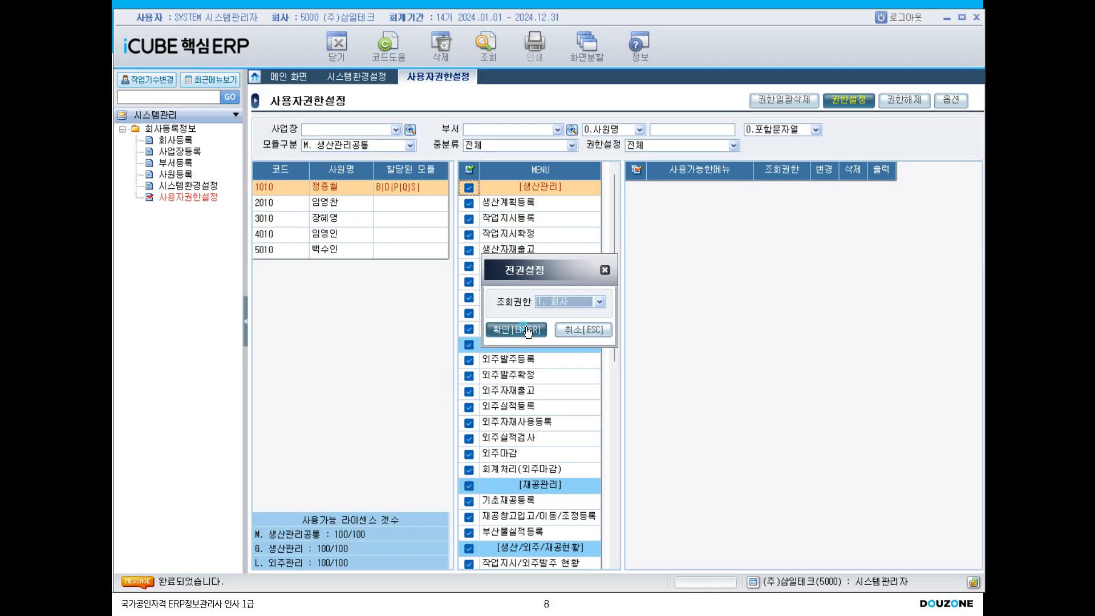
Grant the first listed employee permission for all H. 인사/급여관리 menus with 조회권한 1. 회사.
click(356, 143)
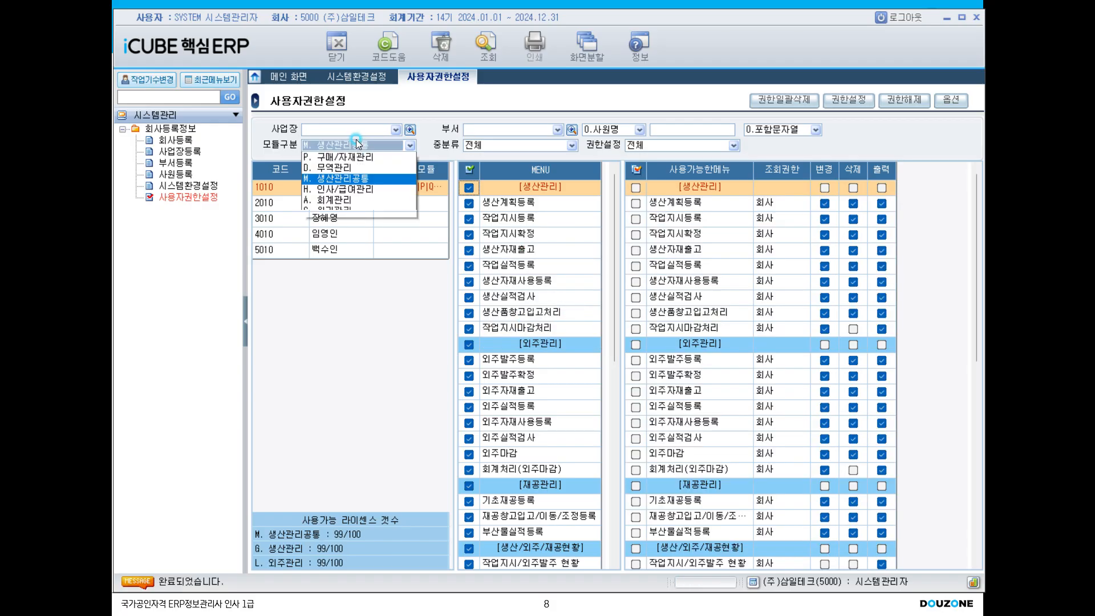
click(357, 209)
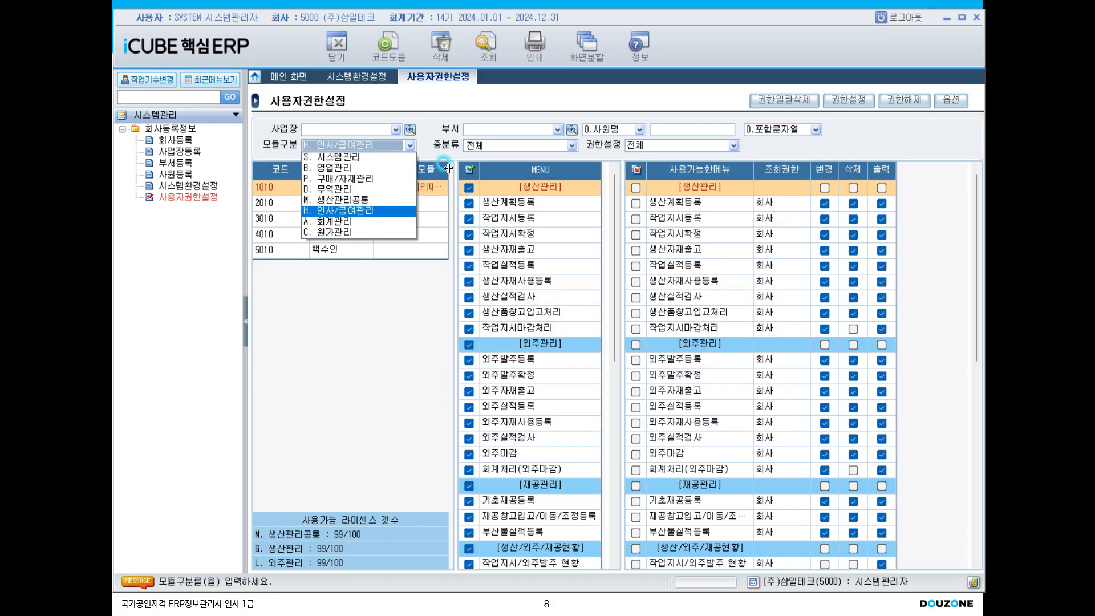
click(861, 107)
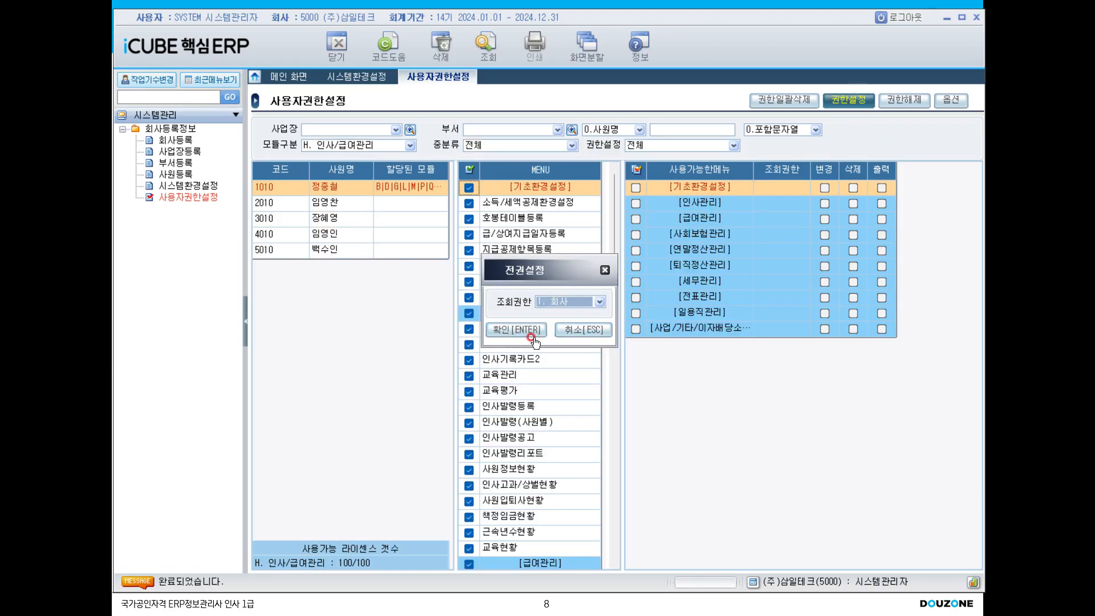
click(532, 335)
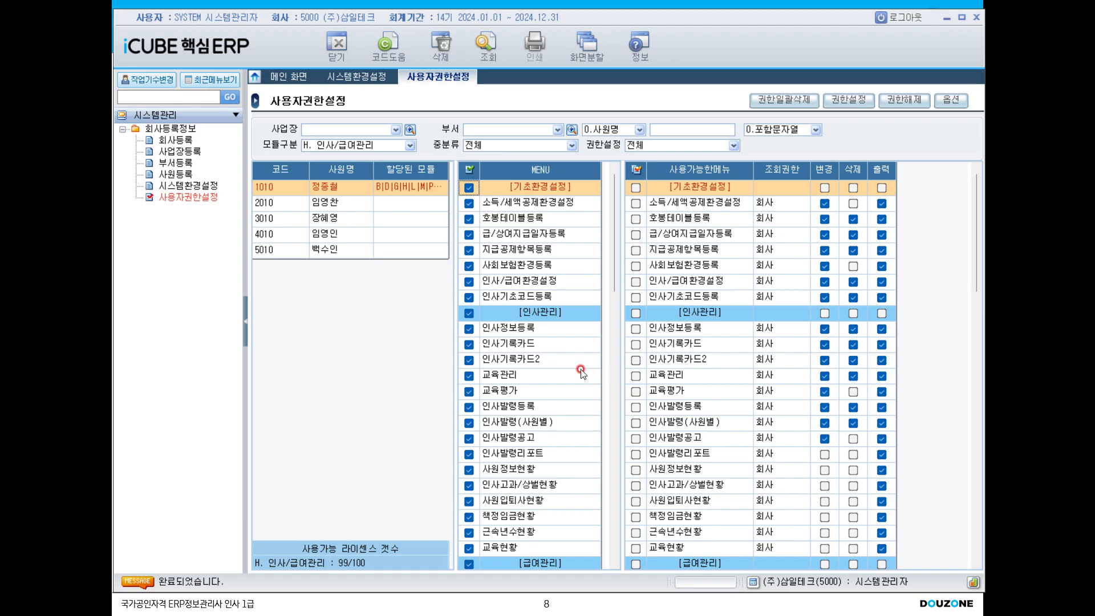
Grant the first listed employee permission for all A. 회계관리 menus with 조회권한 1. 회사.
click(390, 146)
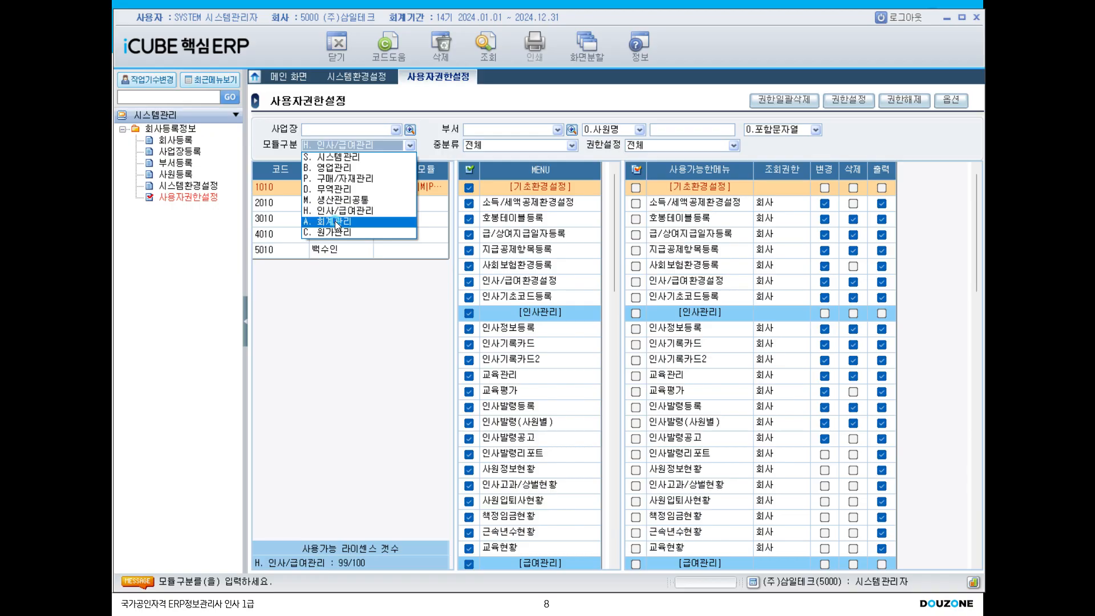
click(368, 221)
click(477, 191)
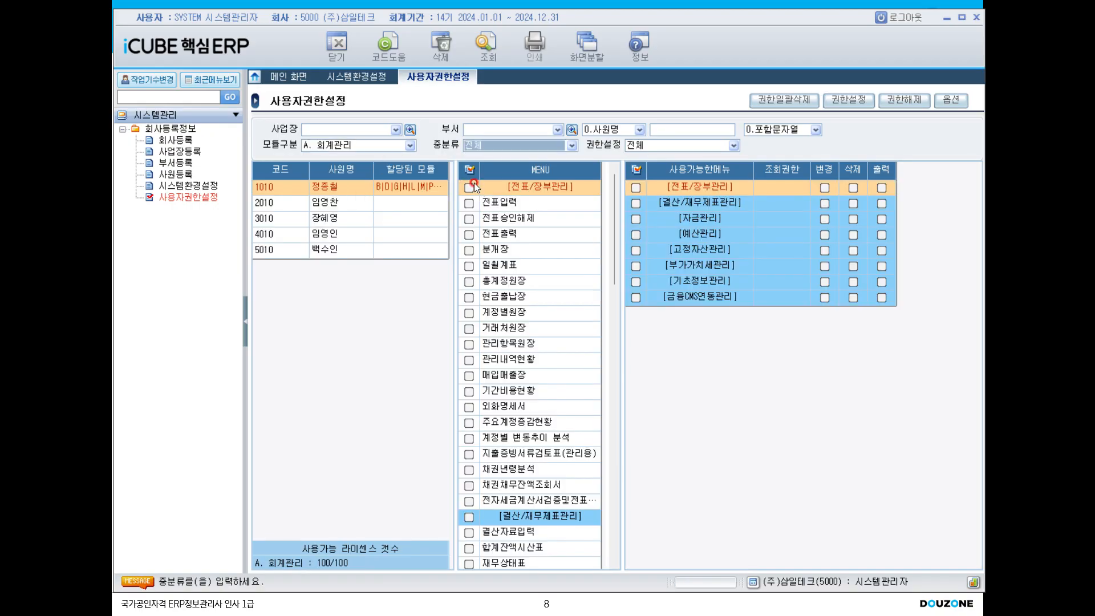
click(847, 107)
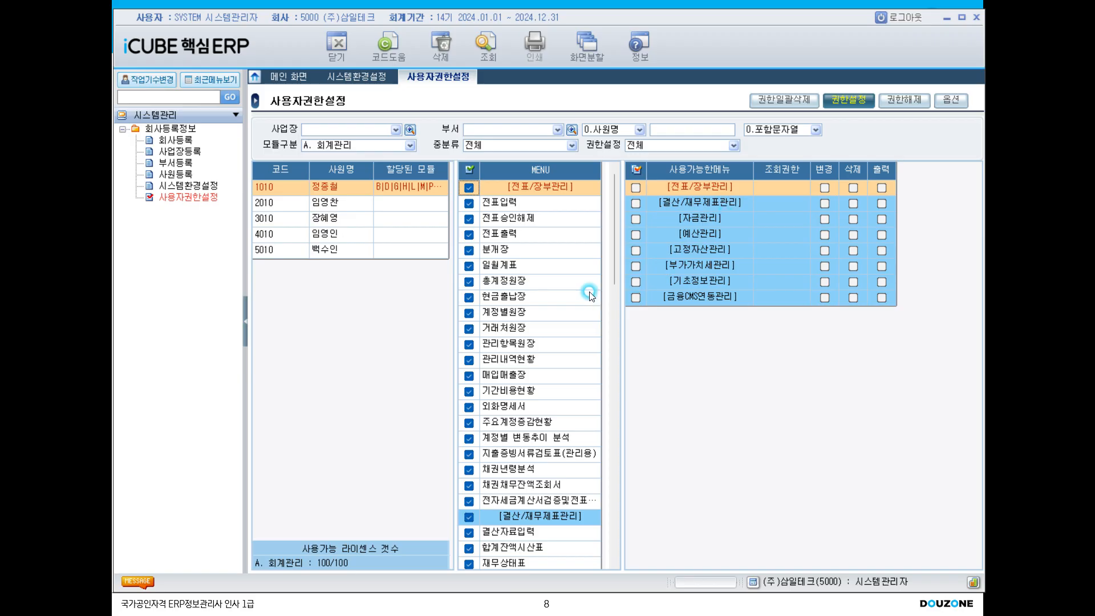
click(534, 320)
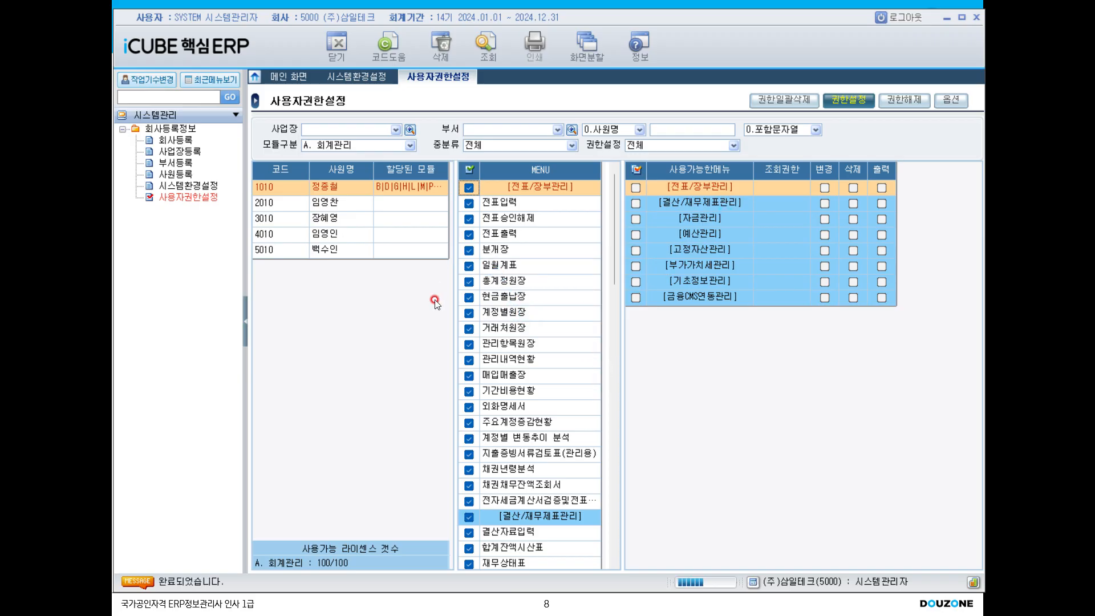
Grant the first listed employee permission for all C. 원가관리 menus with 조회권한 1. 회사.
click(378, 141)
click(339, 234)
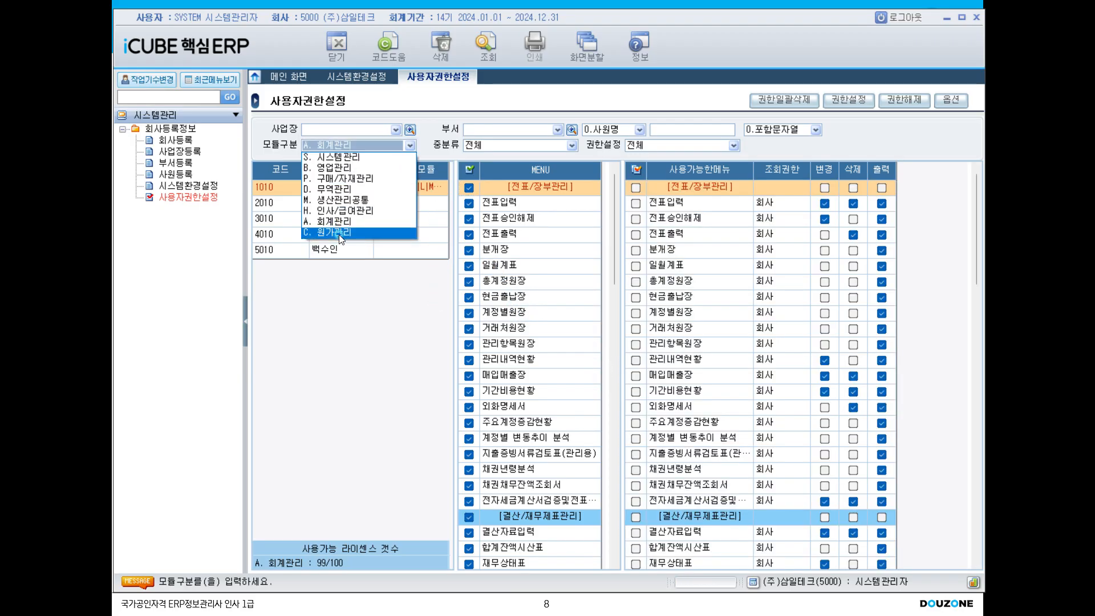
click(468, 170)
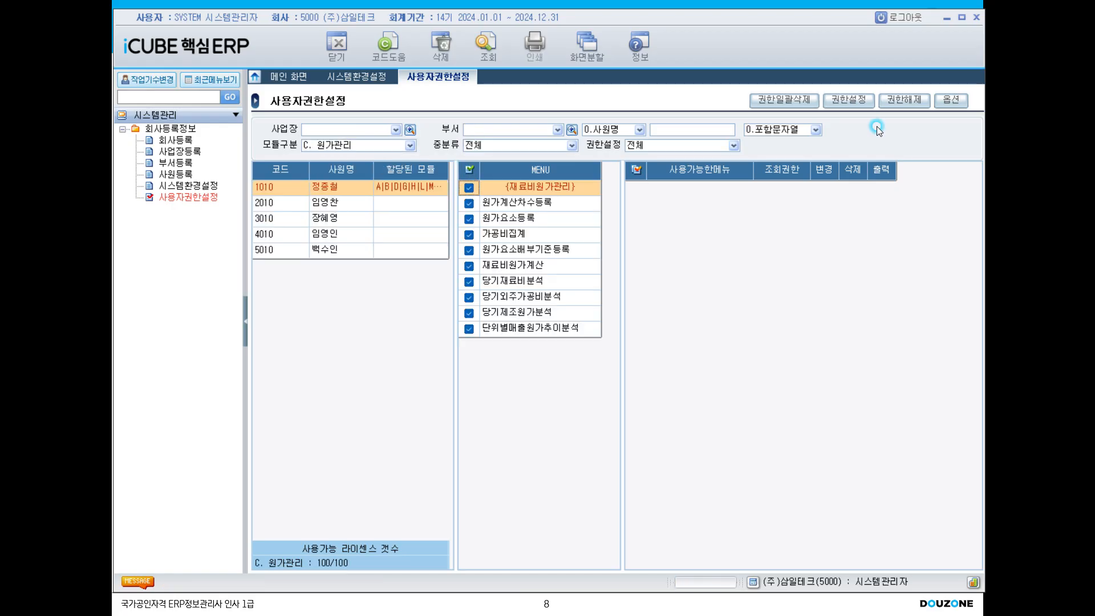
click(849, 100)
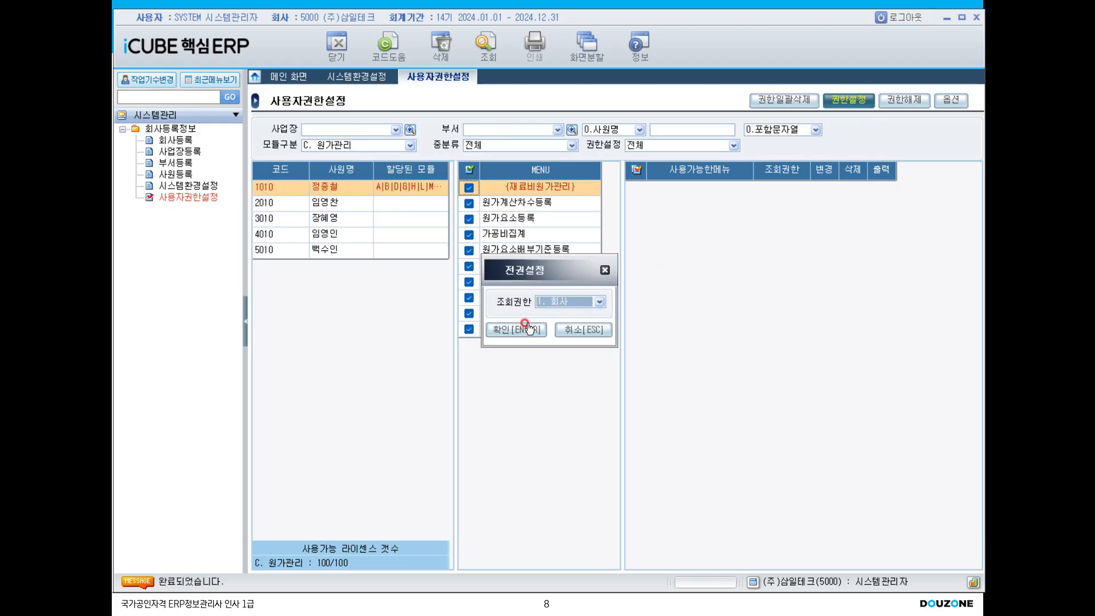
click(516, 326)
click(355, 146)
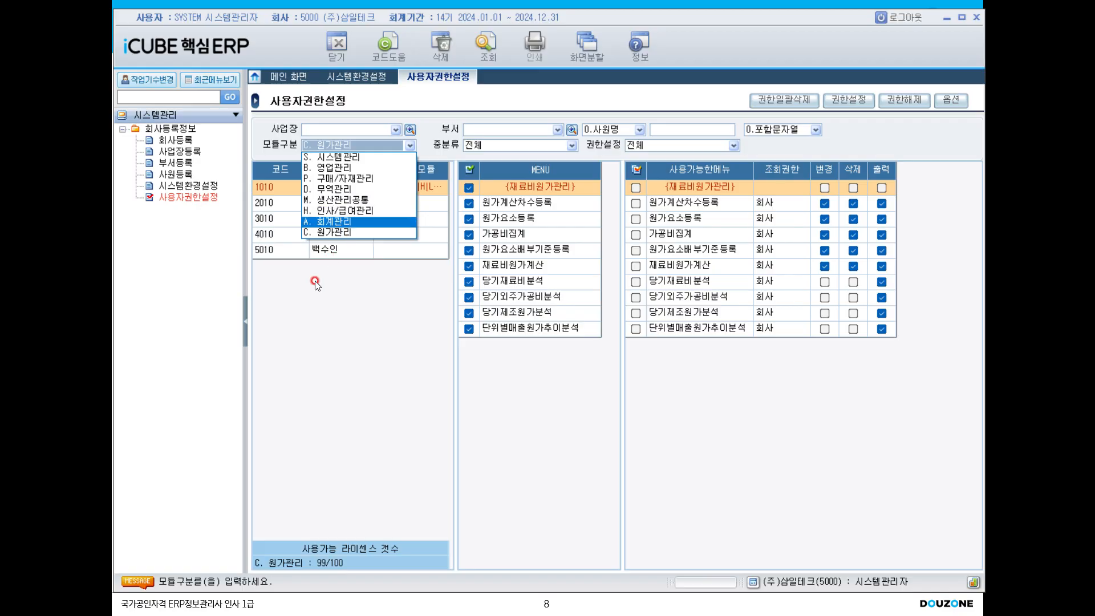
click(309, 311)
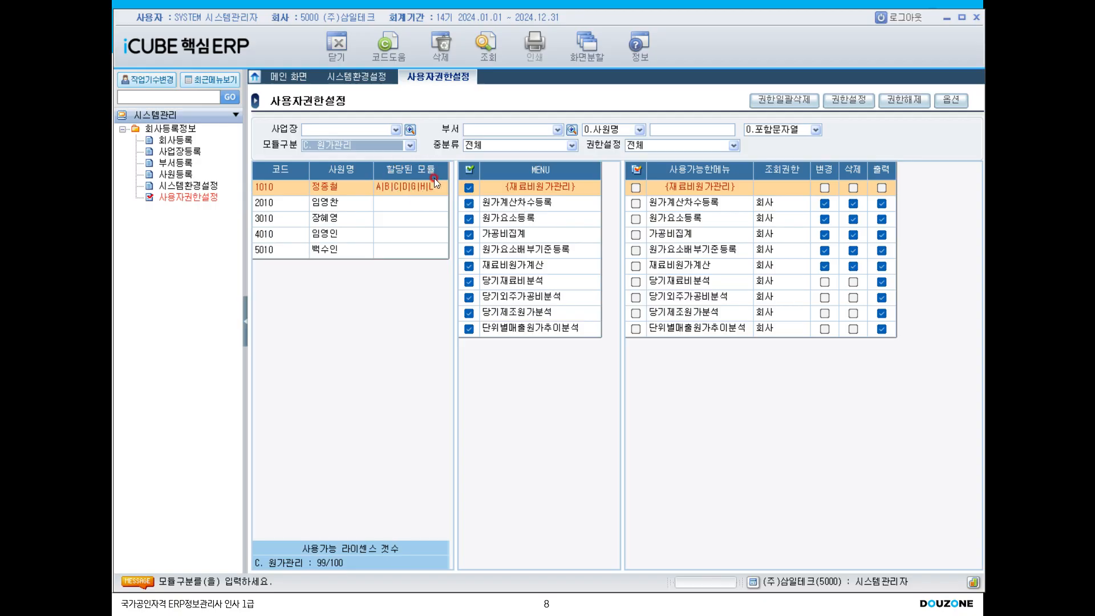
click(382, 146)
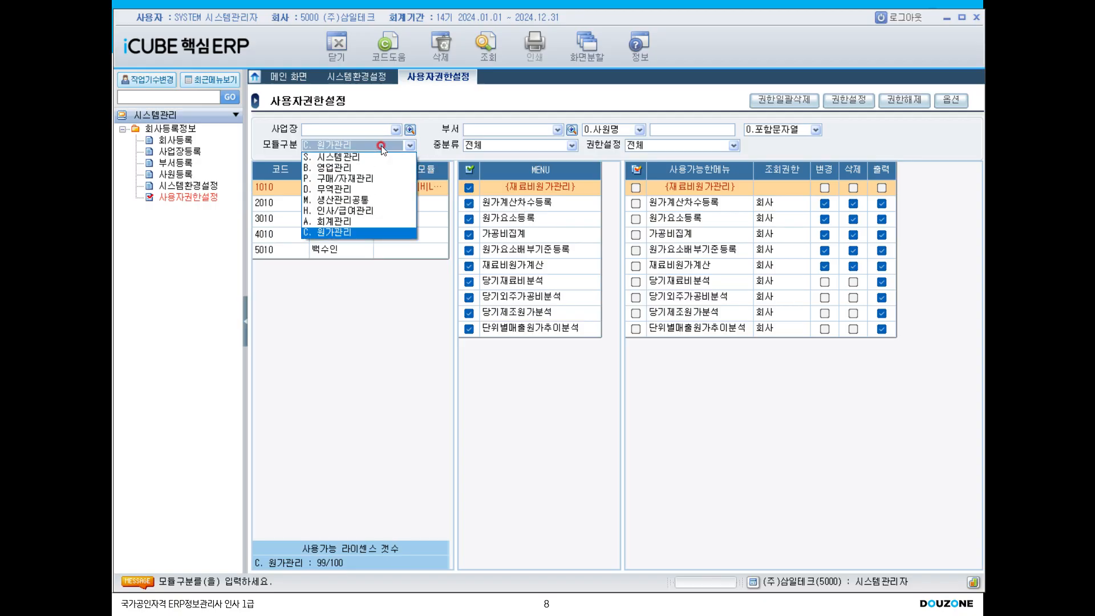
click(437, 186)
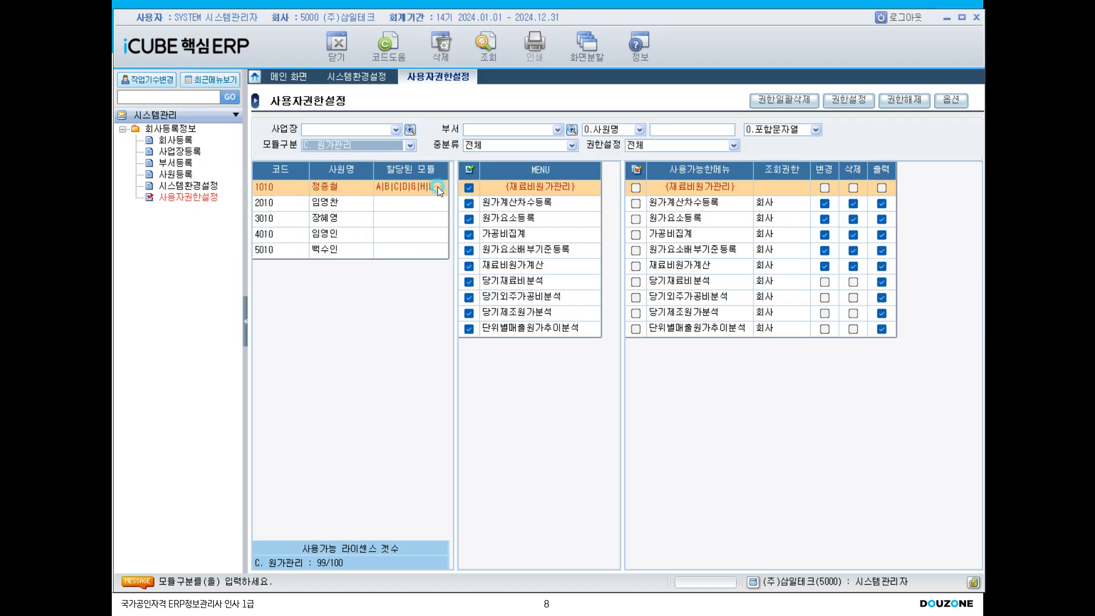
click(345, 207)
click(371, 147)
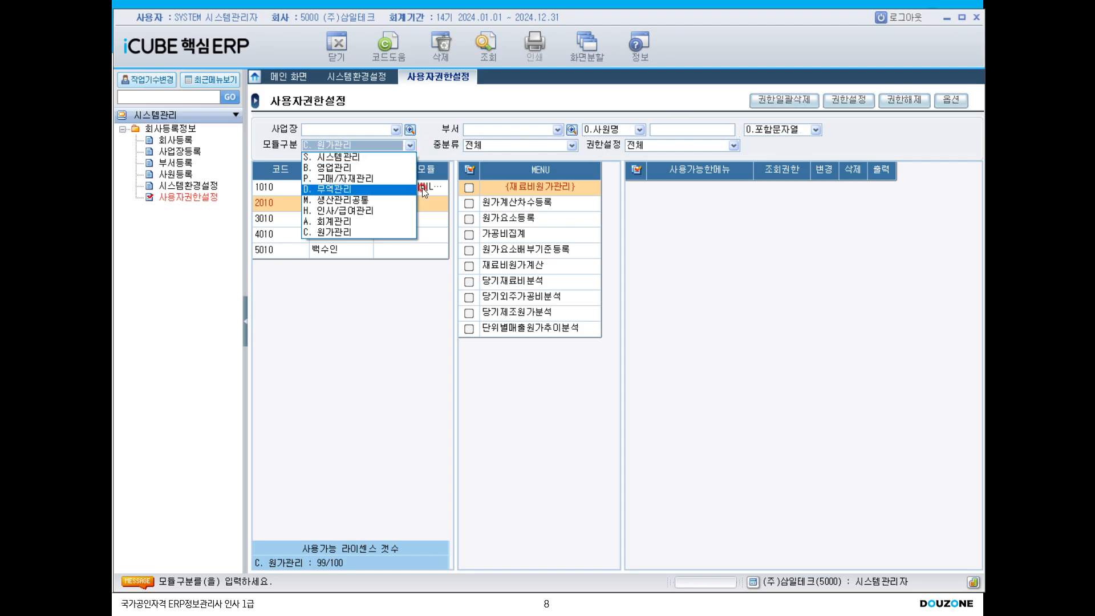
click(440, 190)
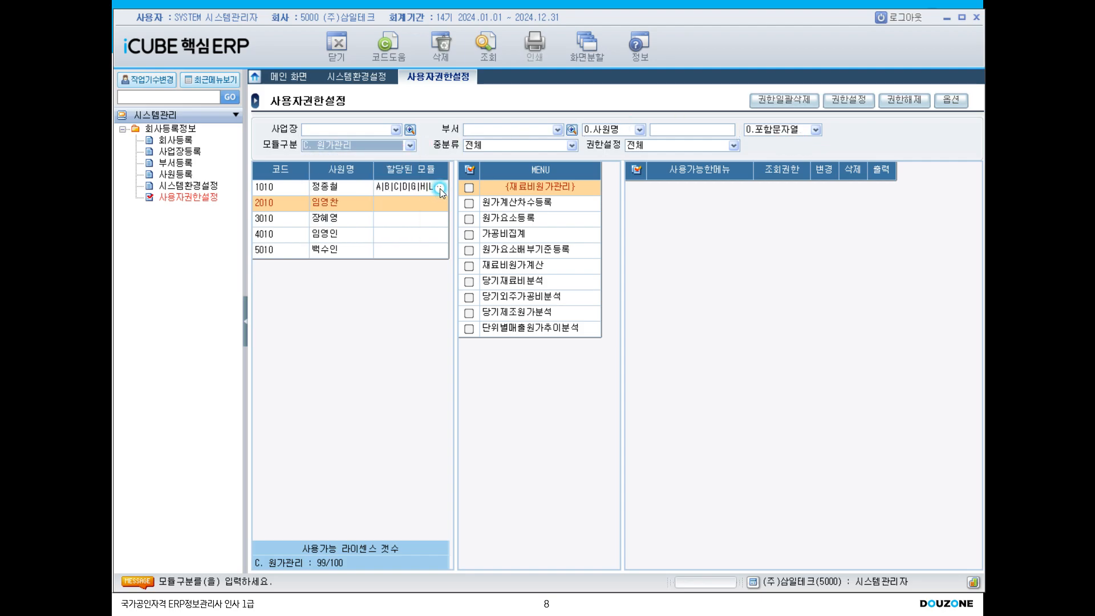
Copy the first listed employee's permissions, paste them for all modules (전체모듈) to the second listed employee, and refresh the list.
click(335, 188)
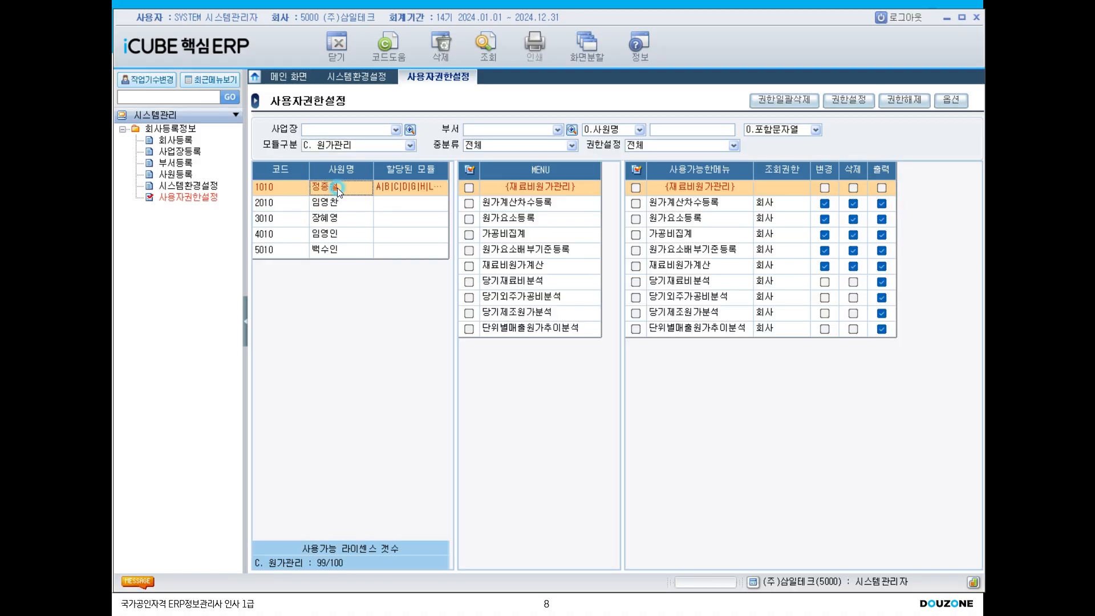
right_click(337, 188)
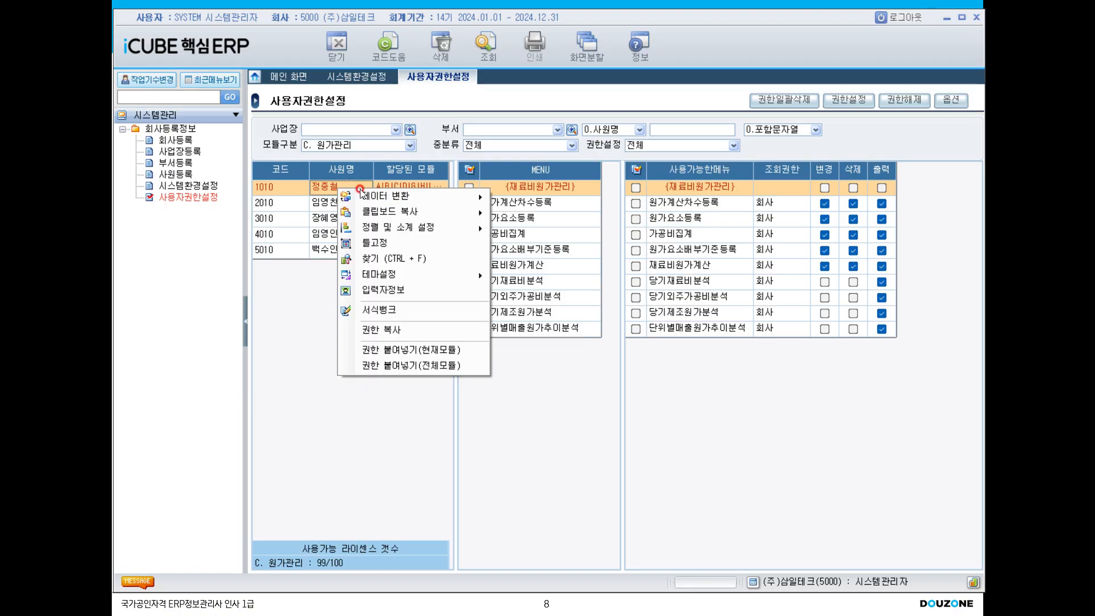
click(393, 333)
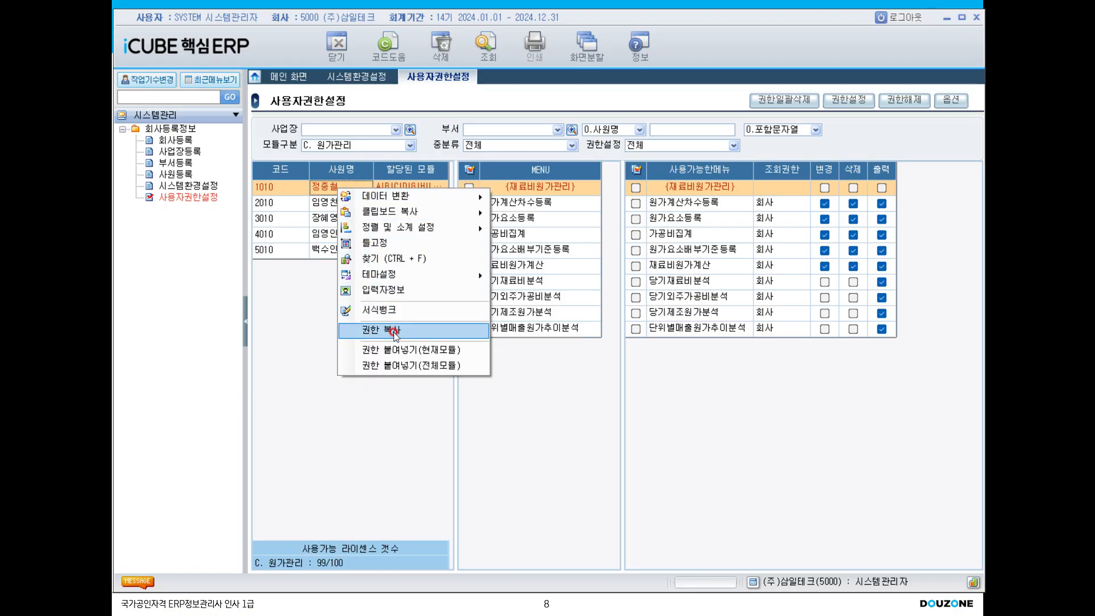
click(336, 202)
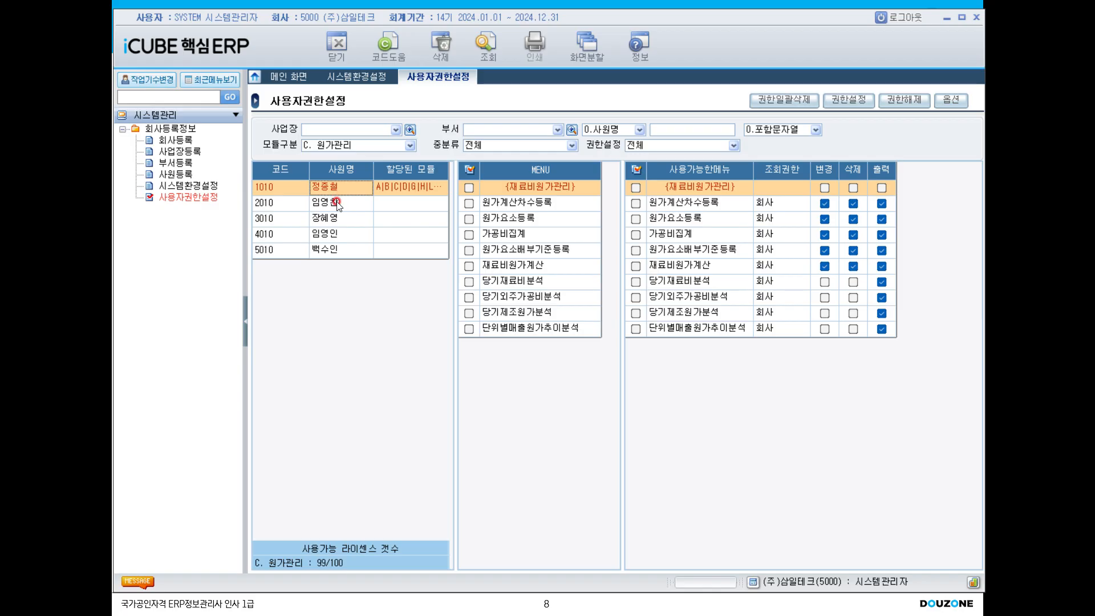
right_click(337, 203)
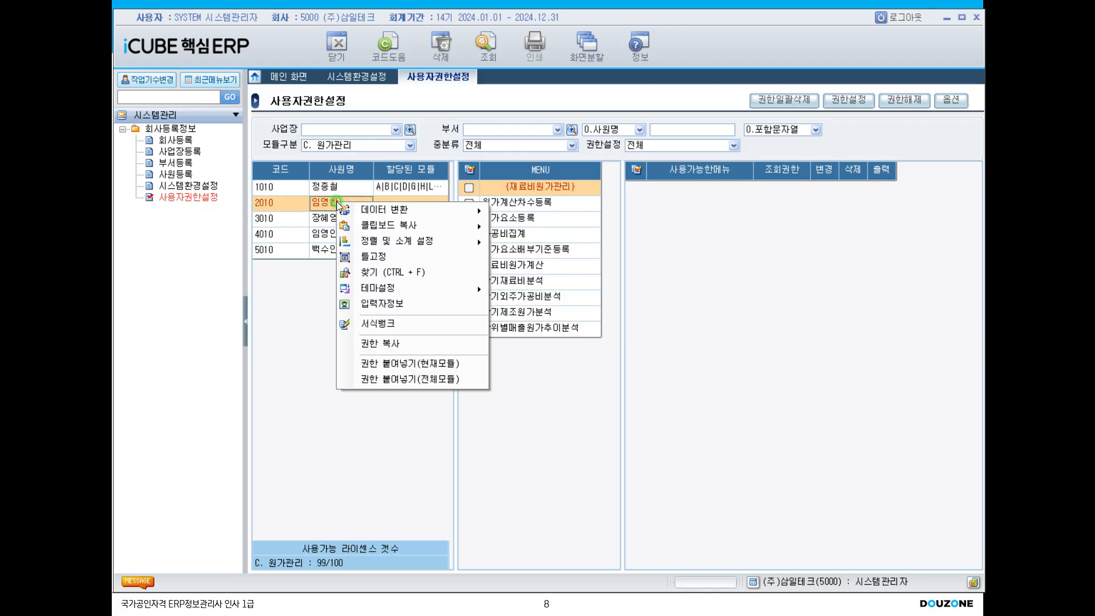
click(421, 364)
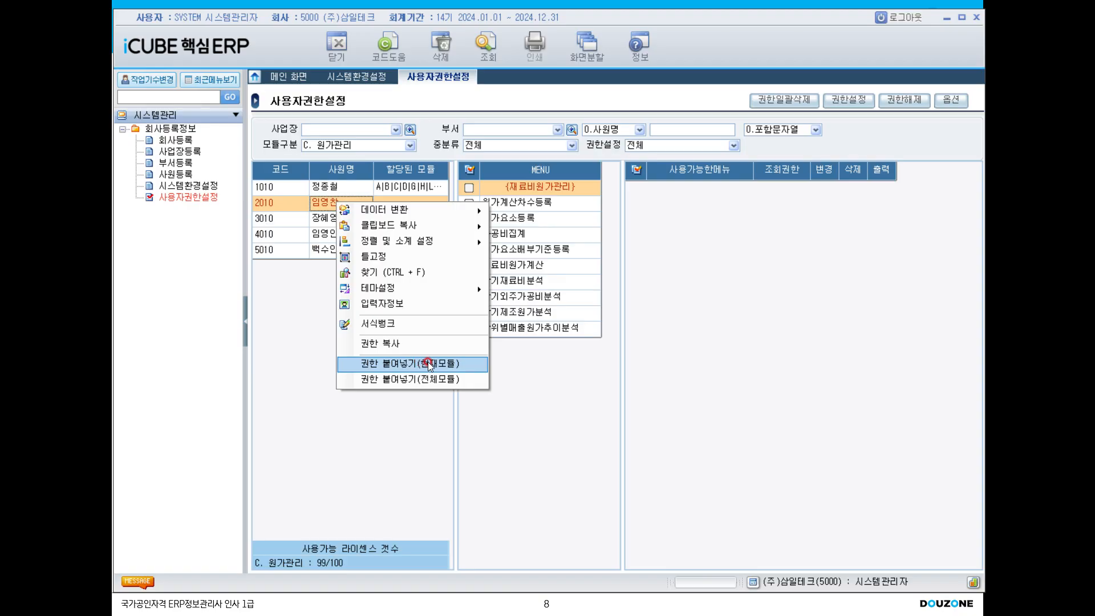
click(454, 364)
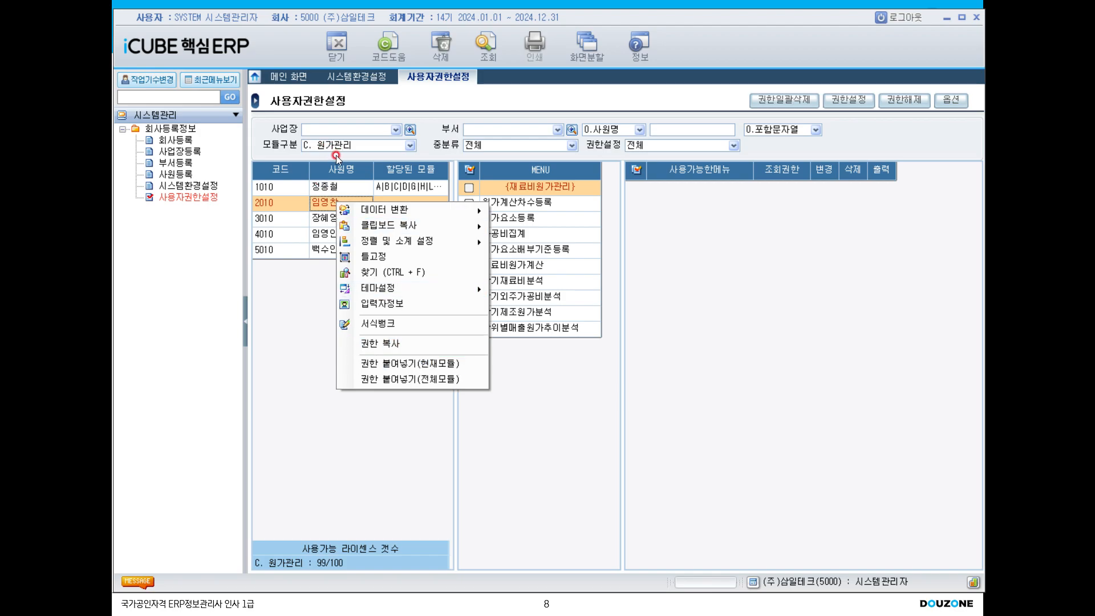
click(441, 381)
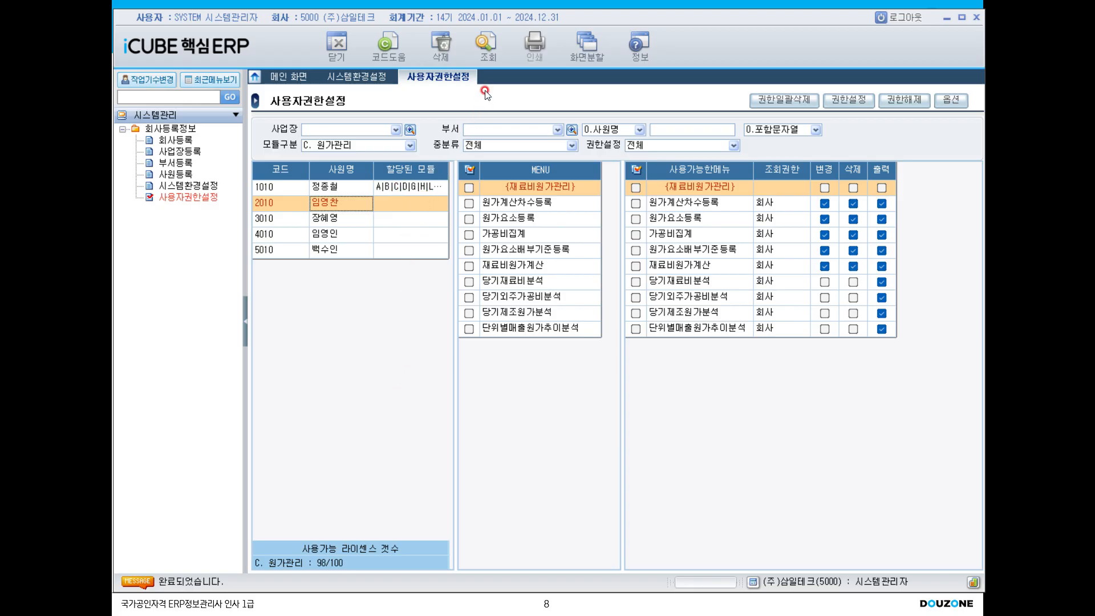
click(489, 58)
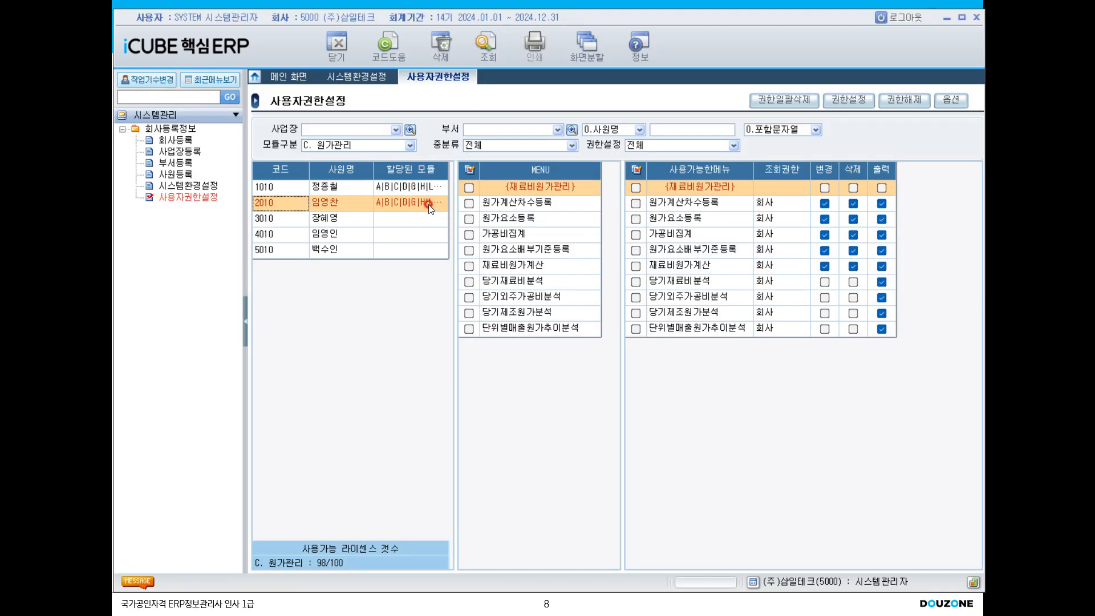
Check the second listed employee's available menus in the S. 시스템관리 and H. 인사/급여관리 modules.
click(371, 143)
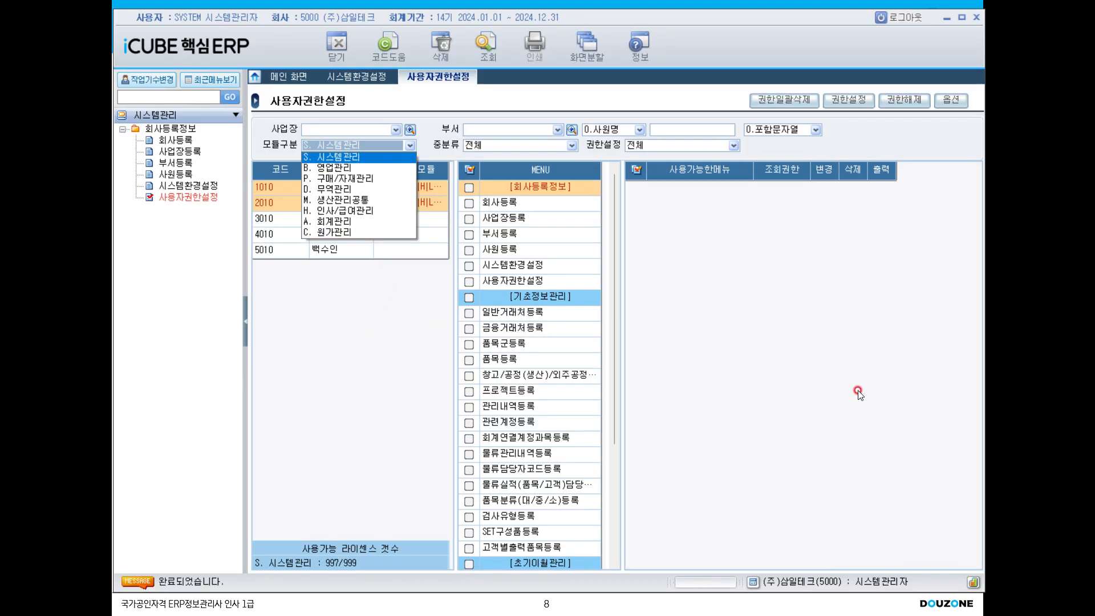
click(352, 146)
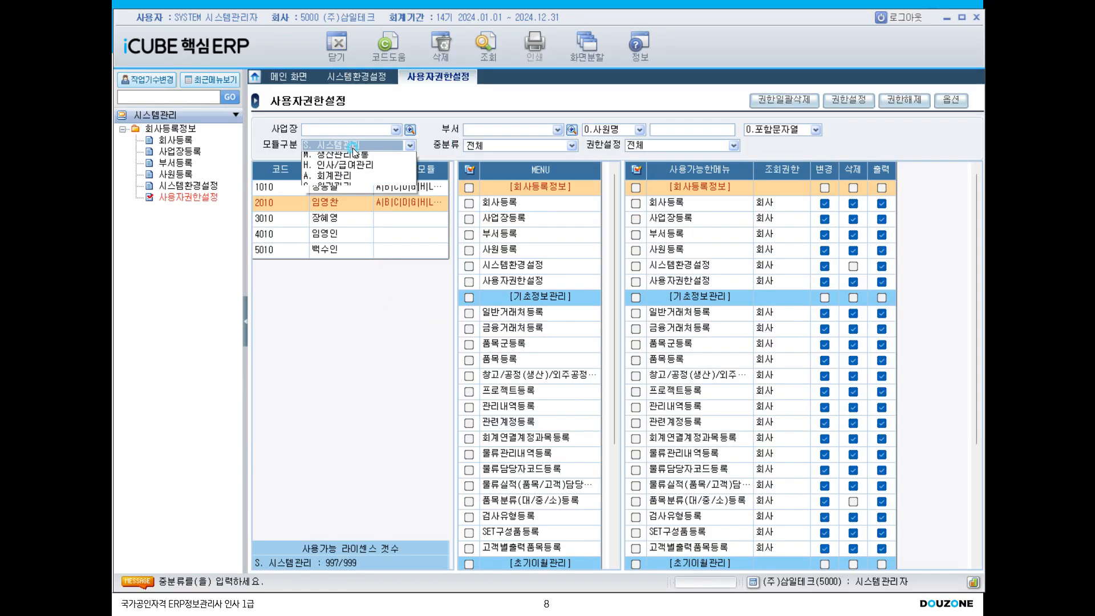
click(358, 211)
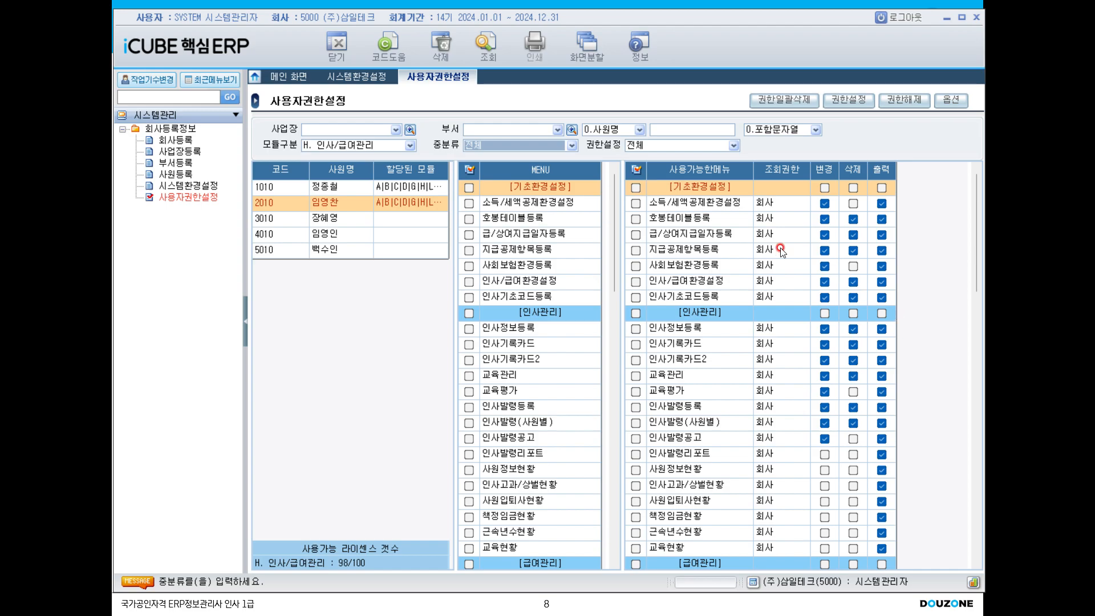
Grant the third listed employee permission for all B. 영업관리 menus with 조회권한 2. 사업장.
click(327, 221)
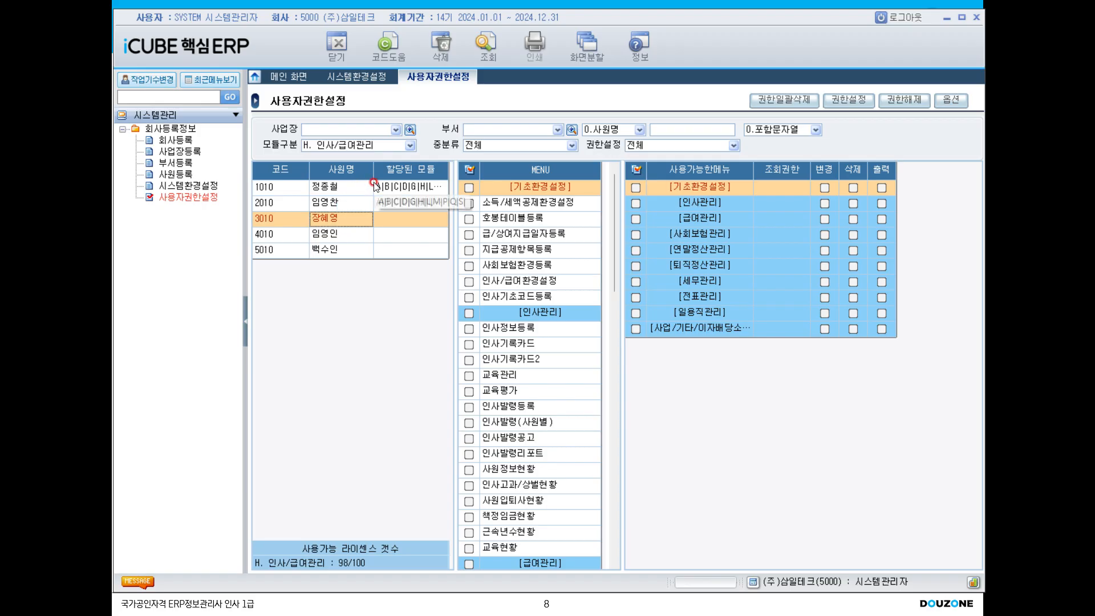
click(349, 147)
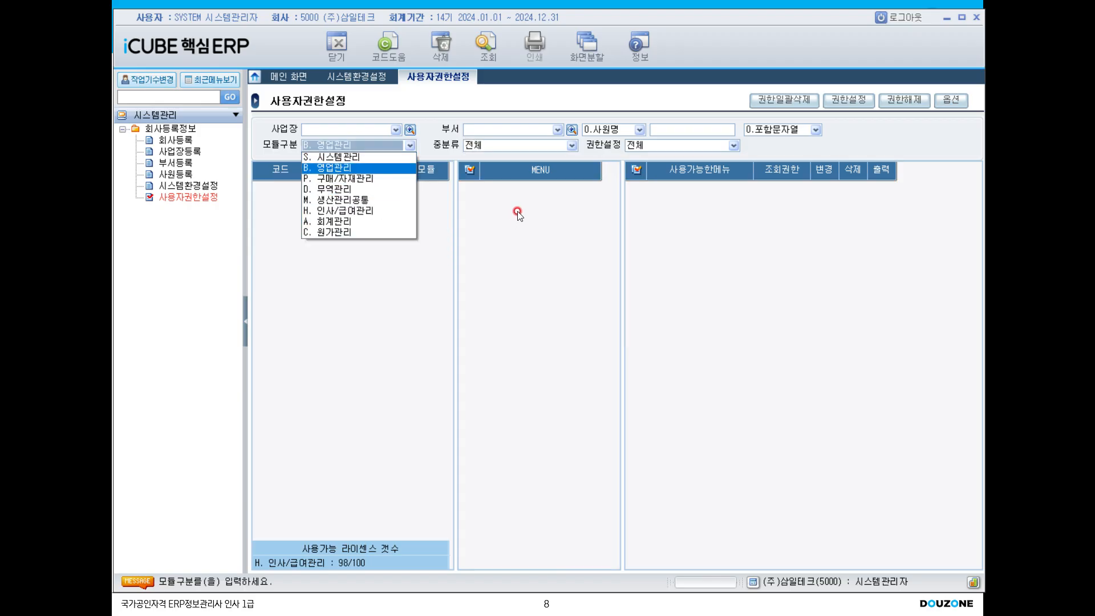
click(474, 169)
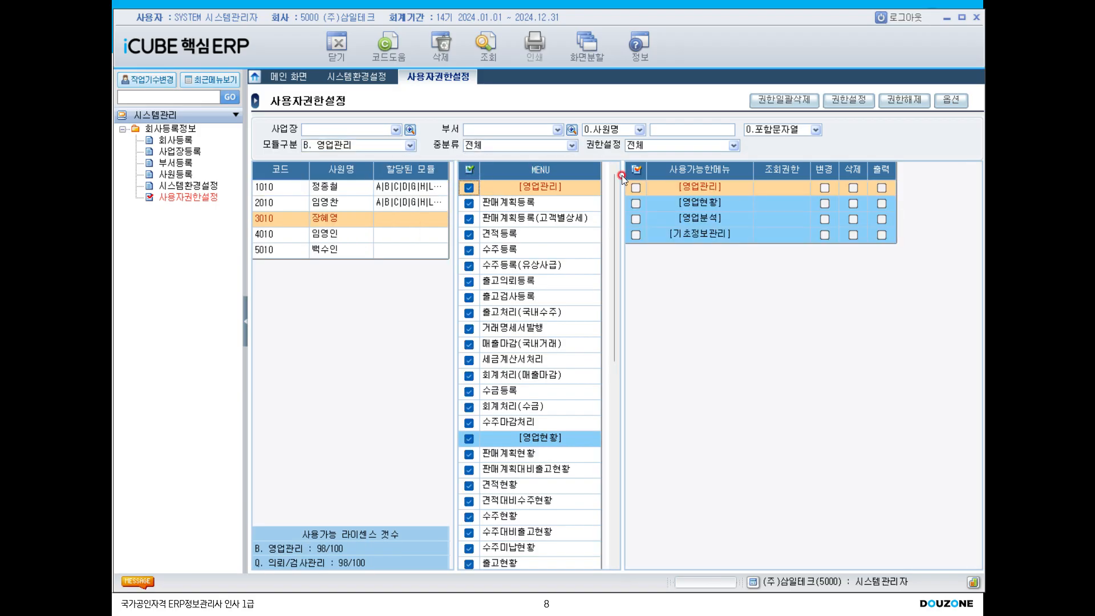
click(849, 100)
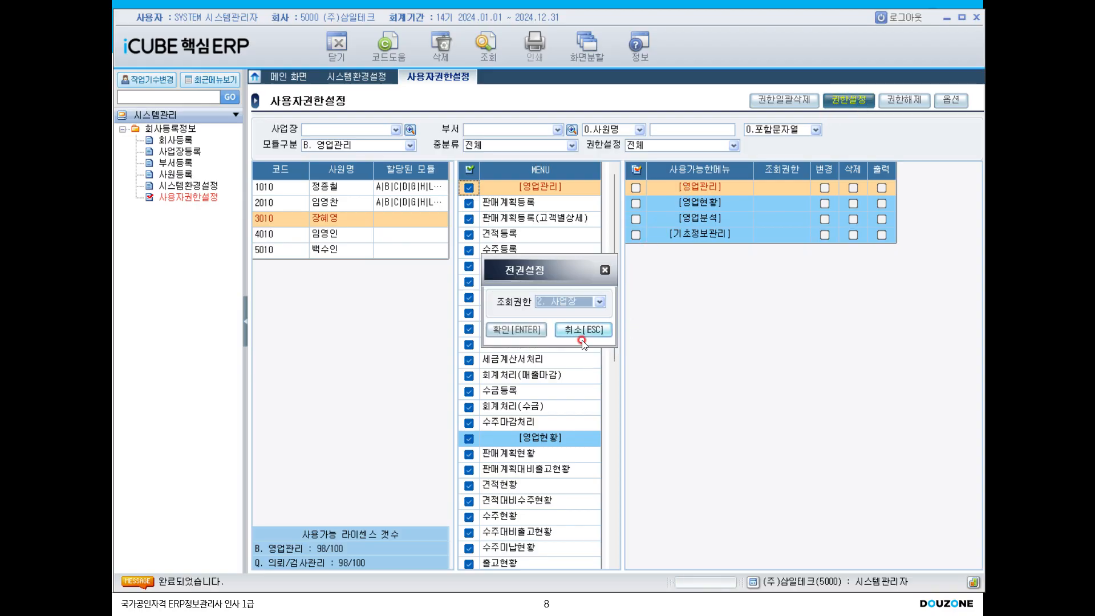
click(541, 331)
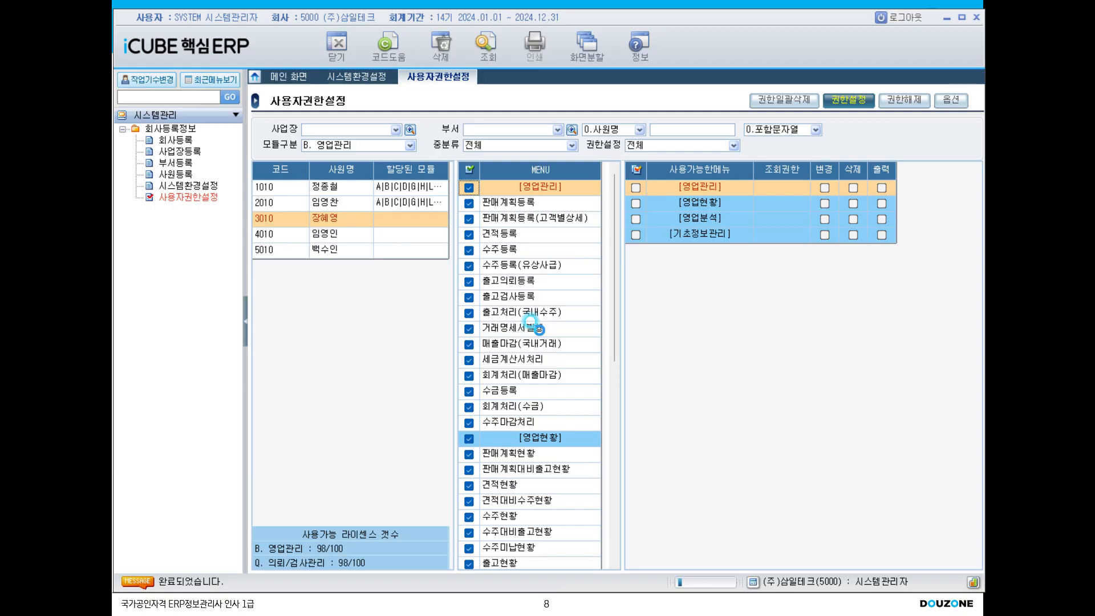
Grant the third listed employee permission for all P. 구매/자재관리 menus with 조회권한 2. 사업장.
click(355, 150)
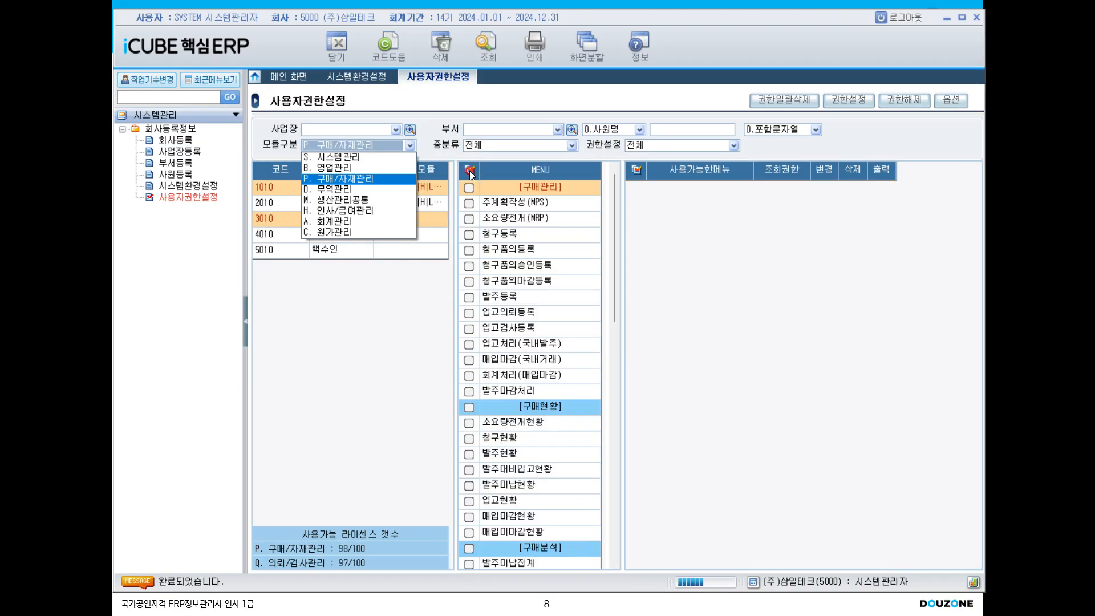
click(469, 170)
click(842, 106)
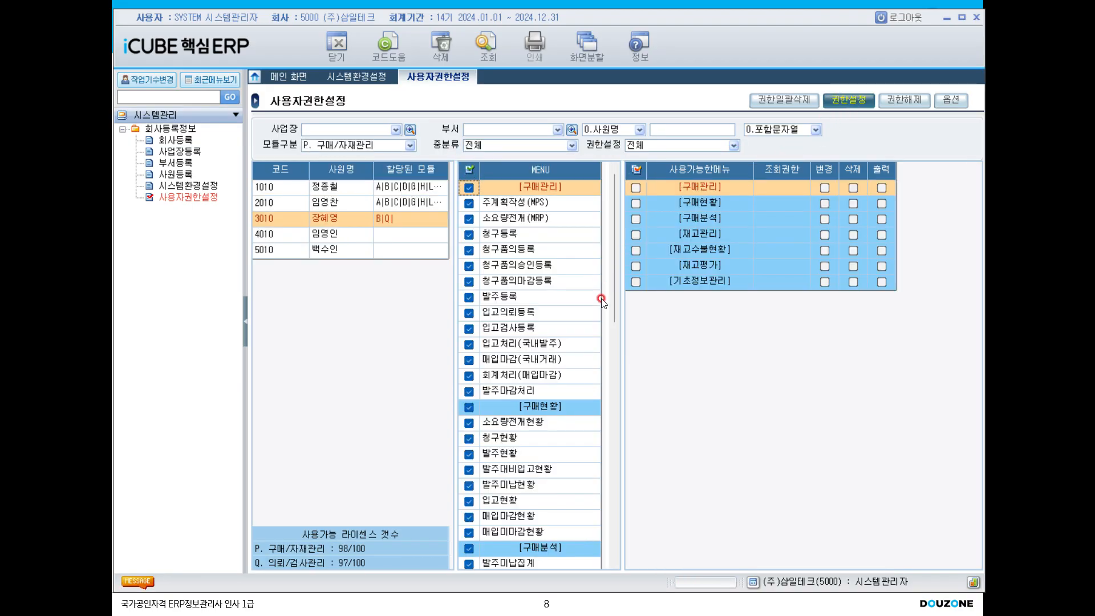
click(519, 321)
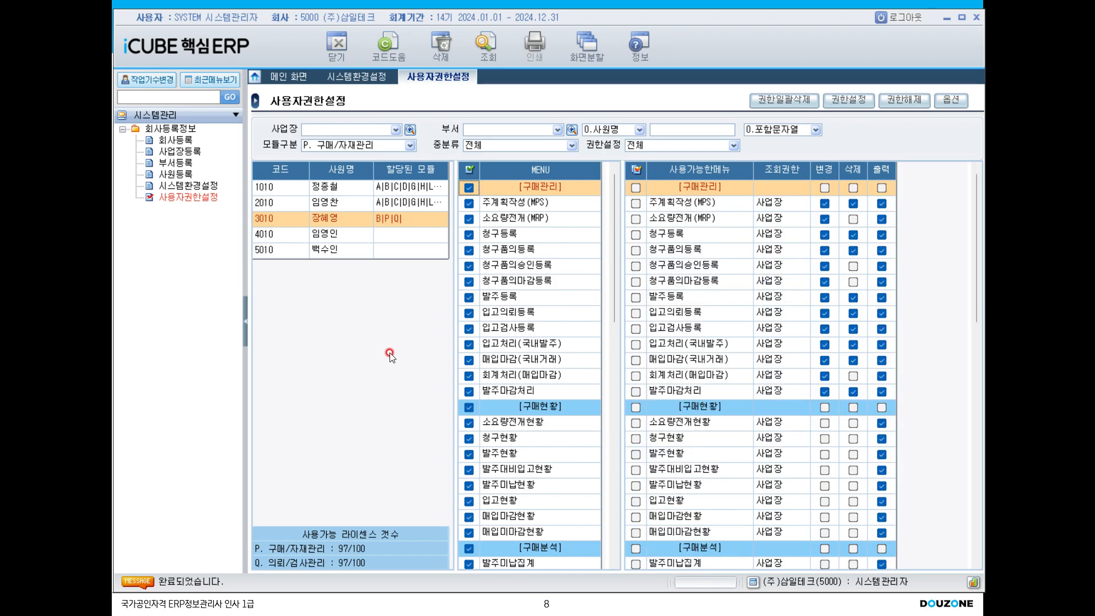
Grant the third listed employee permission for all D. 무역관리 menus with 조회권한 2. 사업장.
click(366, 147)
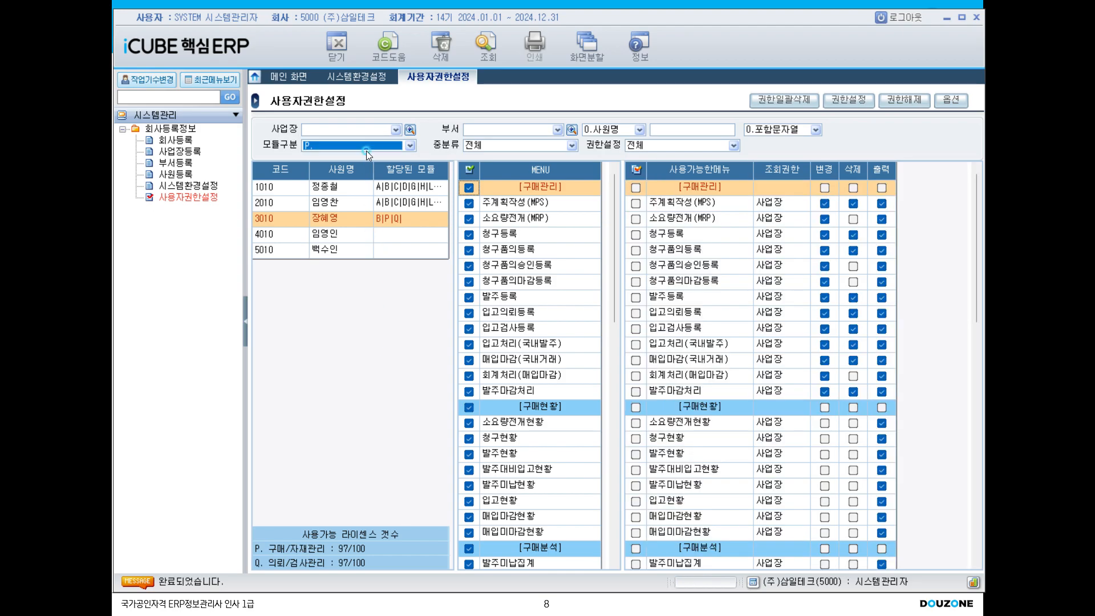
click(359, 189)
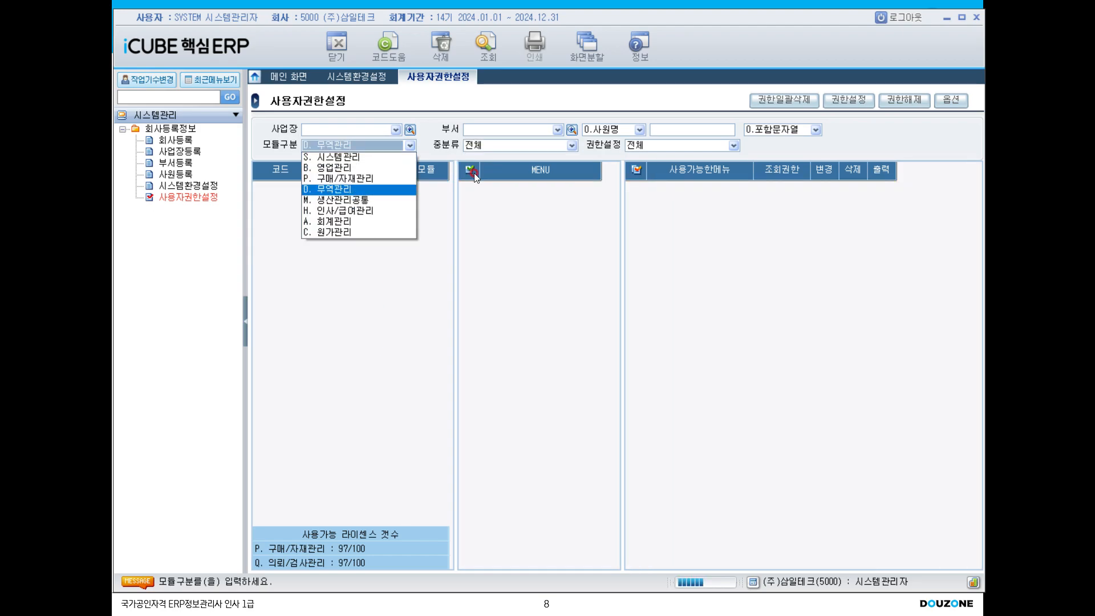
click(499, 152)
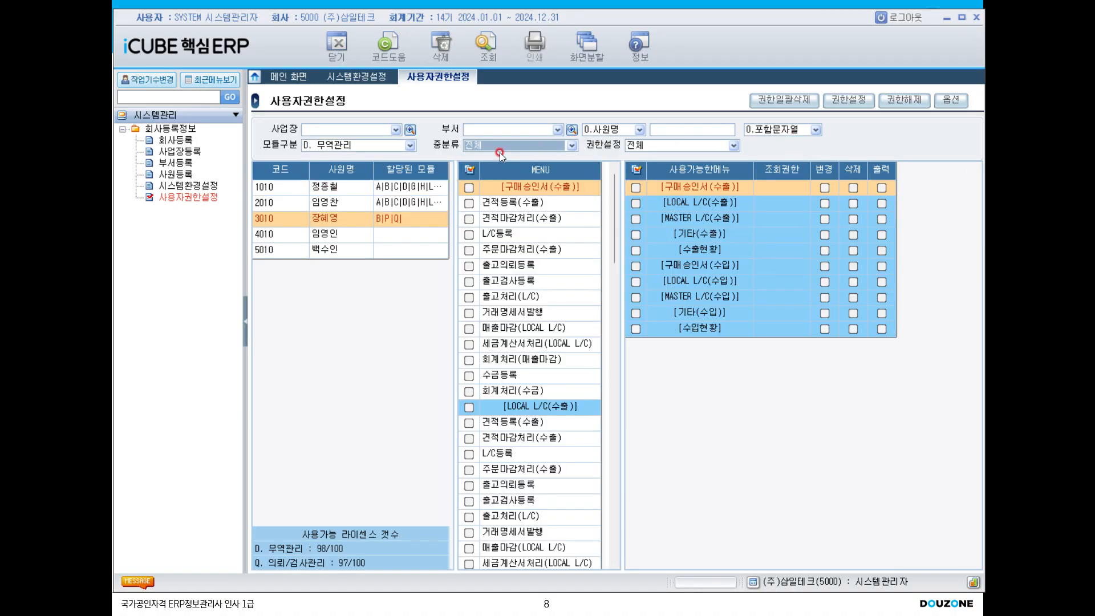
click(476, 164)
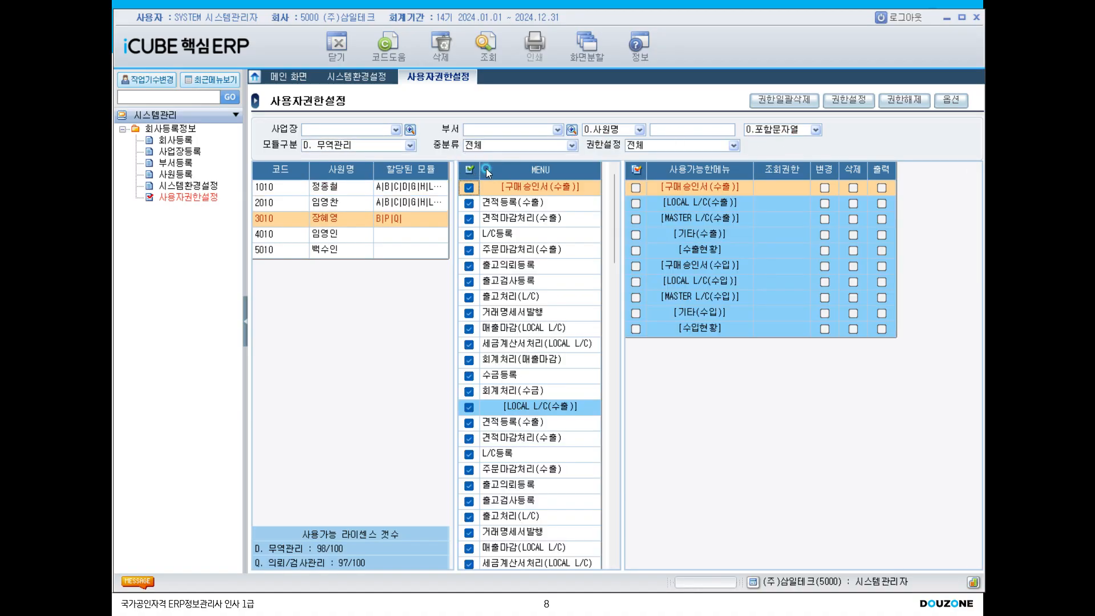
click(858, 108)
click(539, 324)
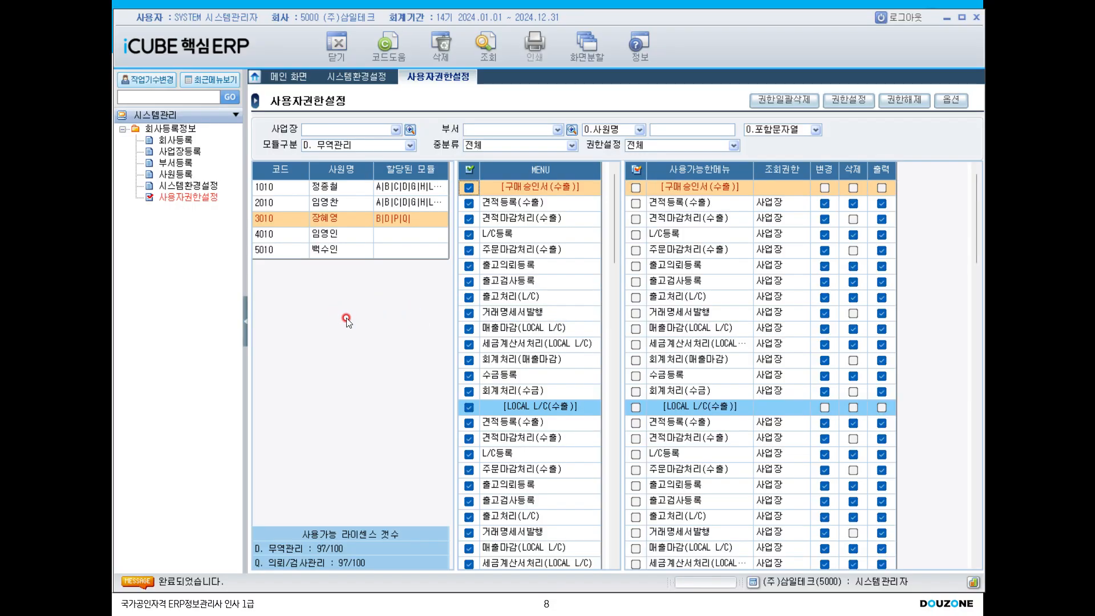
Grant the fourth listed employee permission for all B. 영업관리 menus with 조회권한 3. 부서.
click(345, 234)
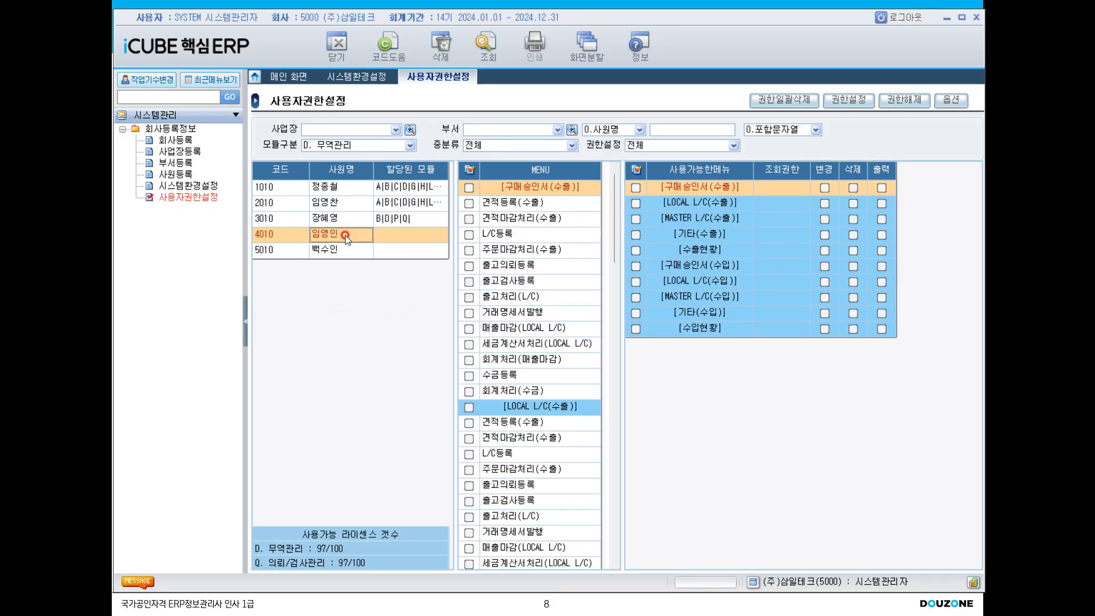
click(337, 148)
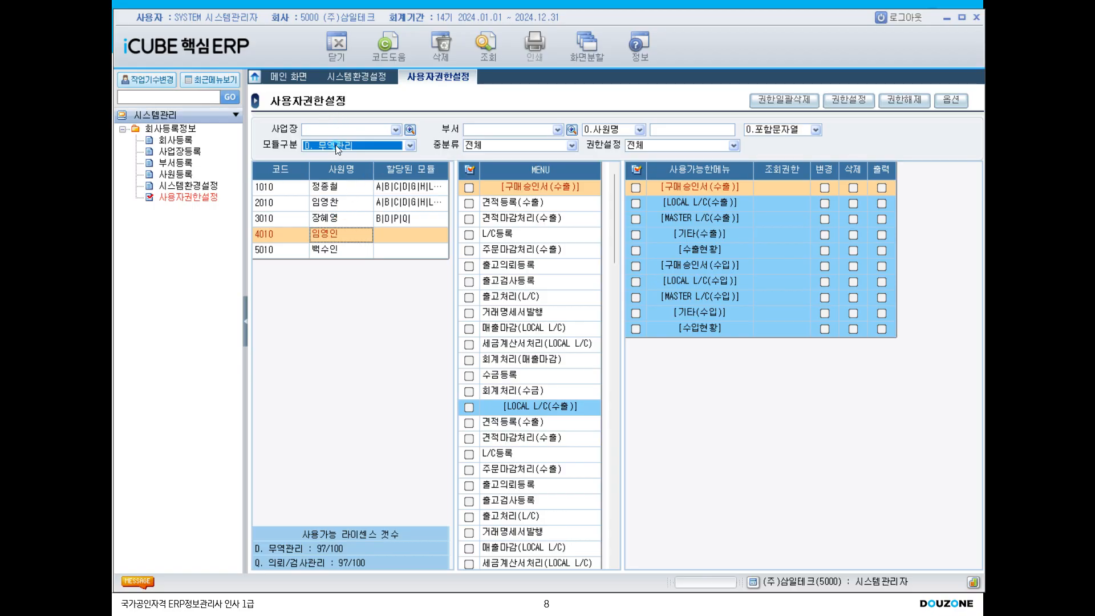
click(336, 147)
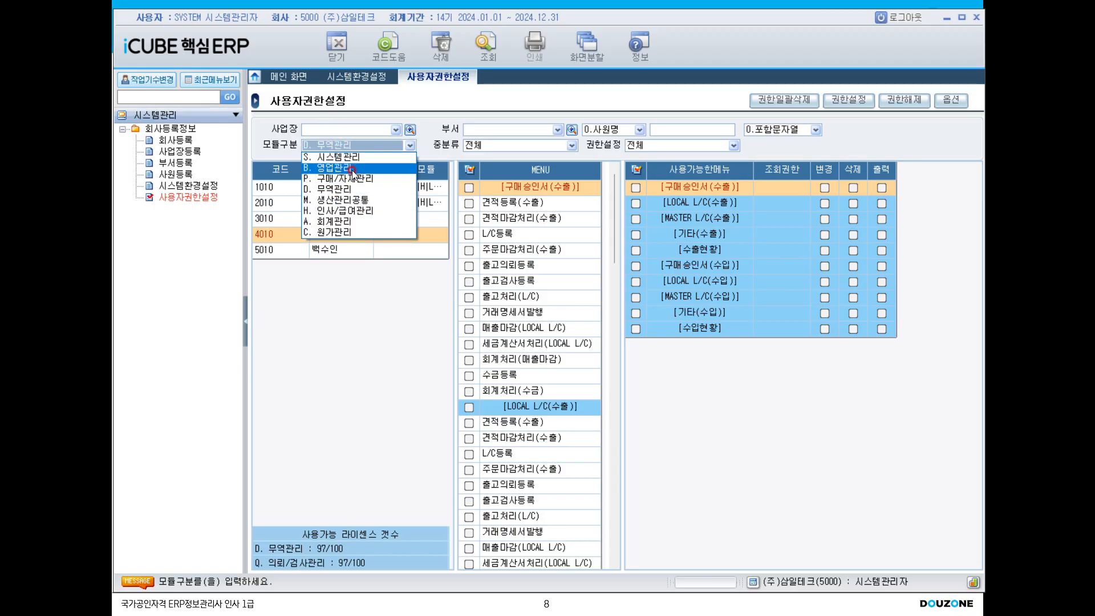
click(353, 172)
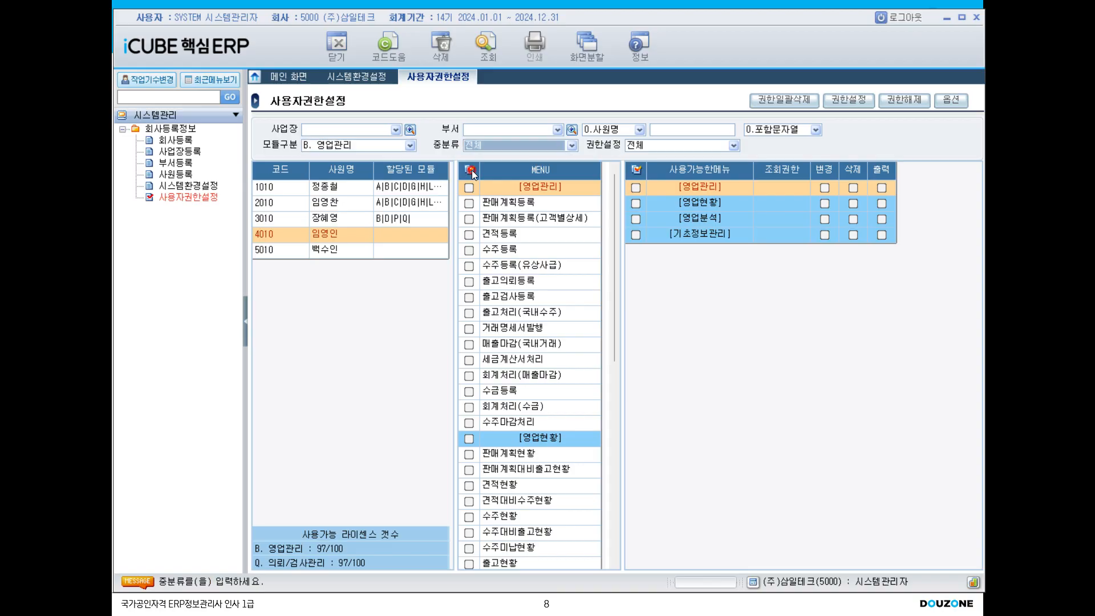
click(470, 170)
click(849, 100)
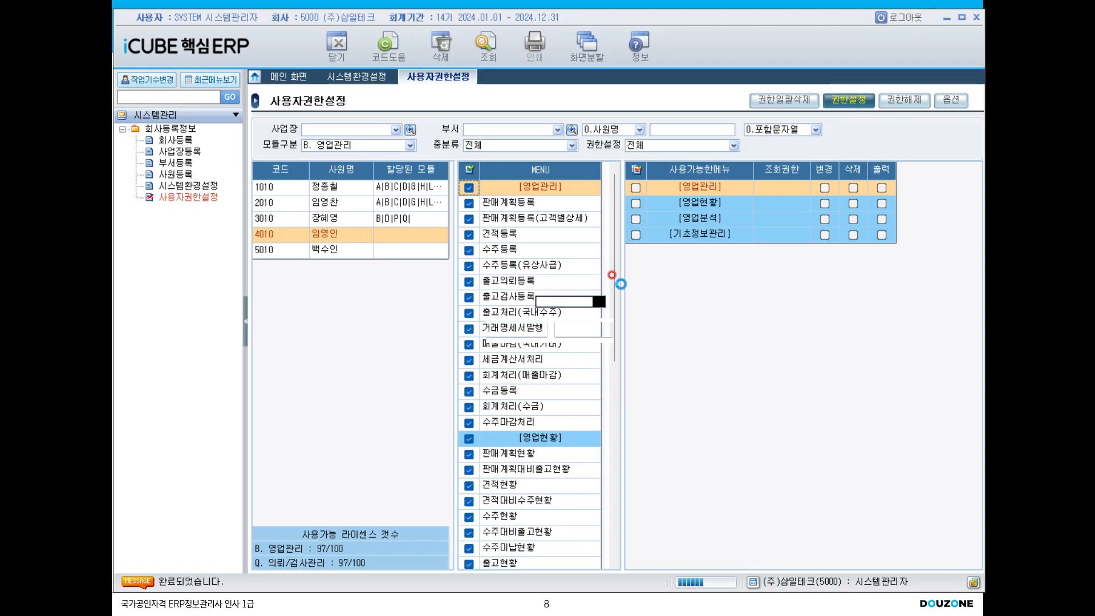
click(519, 335)
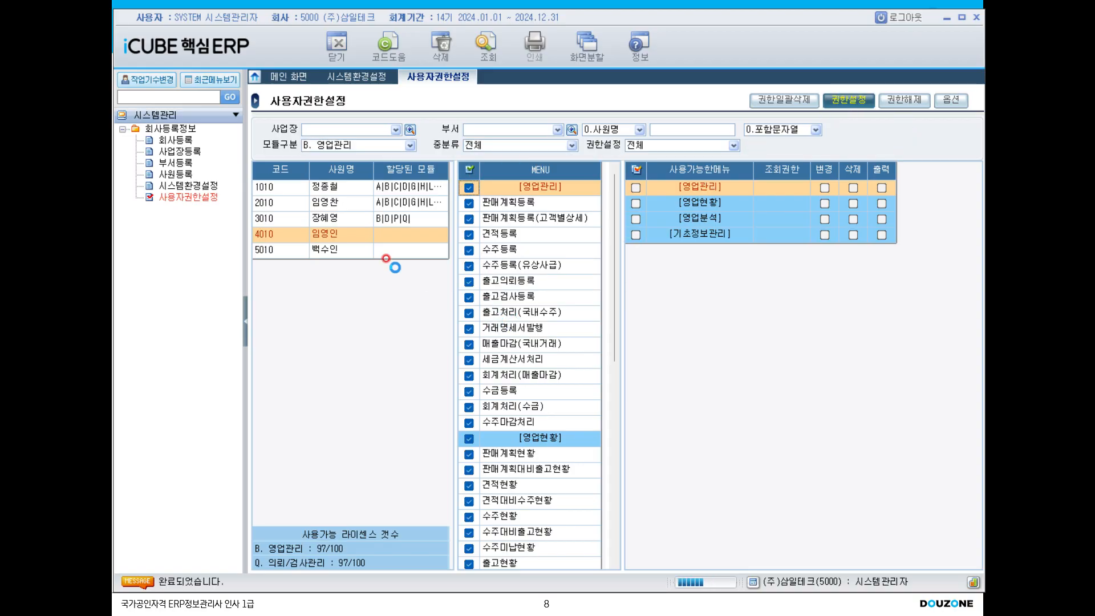
Grant the fourth listed employee permission for all P. 구매/자재관리 menus with 조회권한 3. 부서.
click(373, 146)
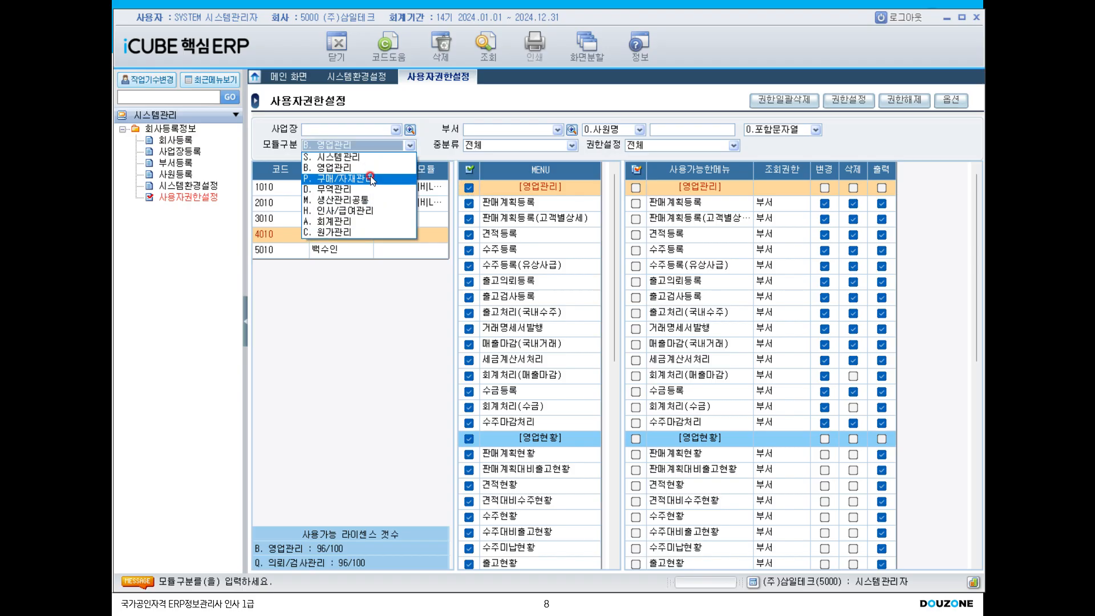
click(371, 180)
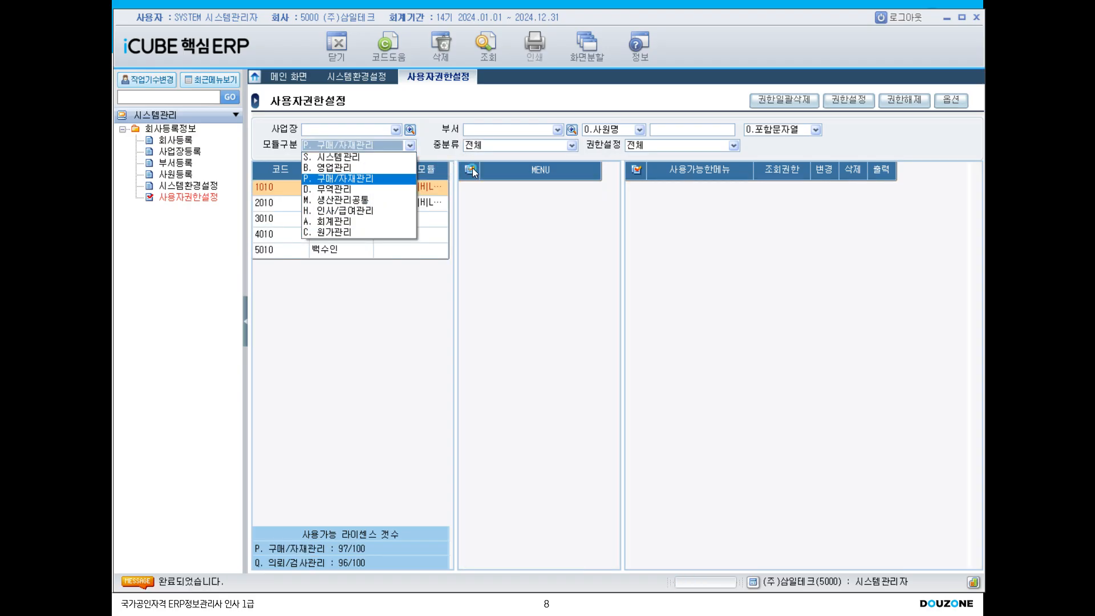
click(470, 169)
click(857, 102)
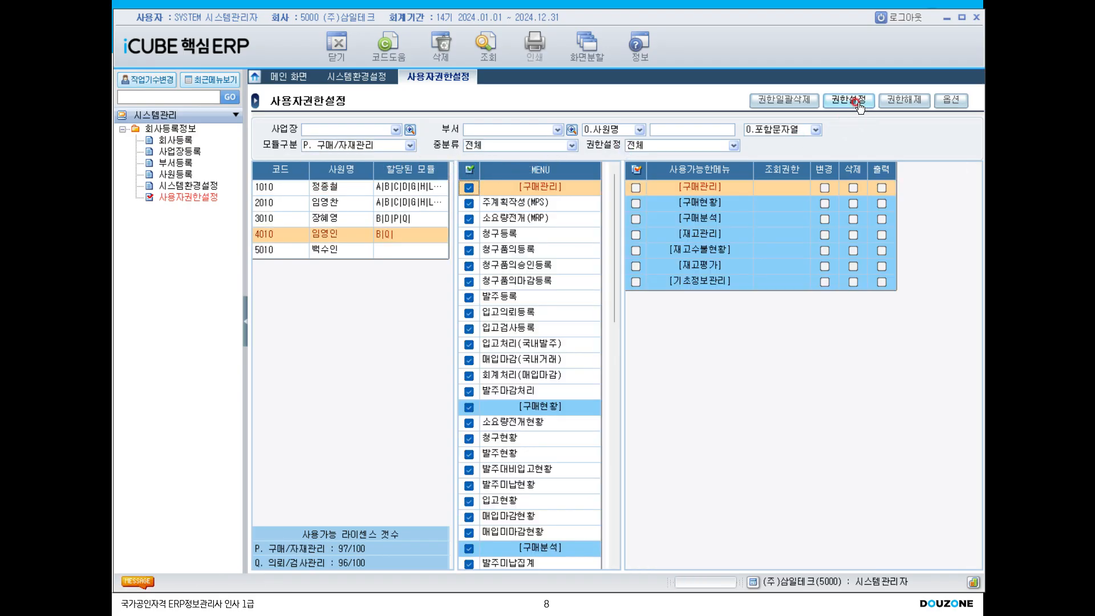
click(521, 330)
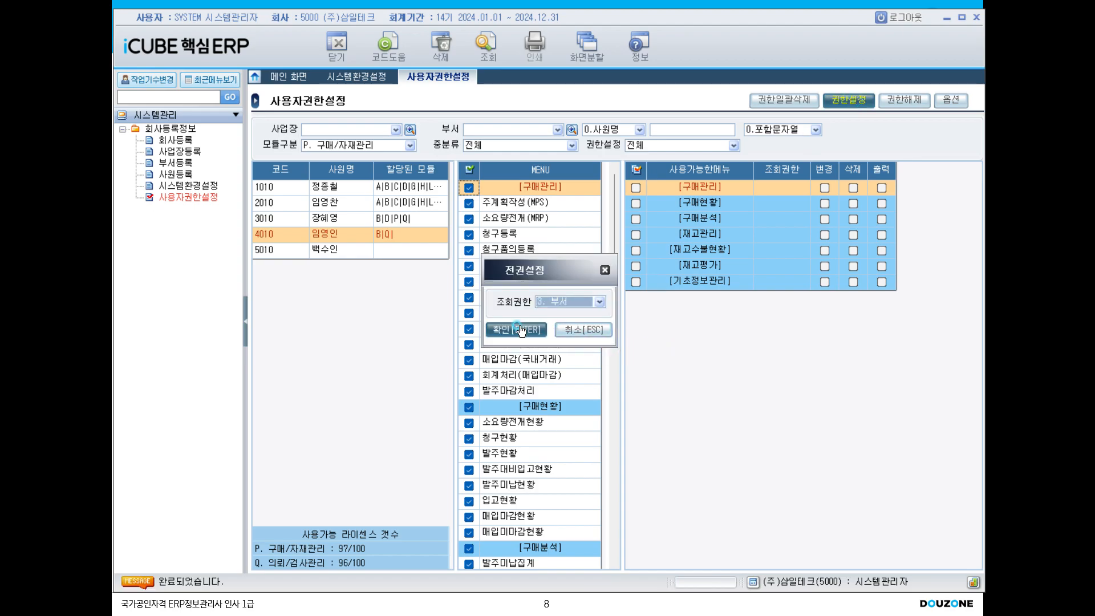
Grant the fifth listed employee permission for all M. 생산관리공통 menus with 조회권한 2. 사업장.
click(776, 340)
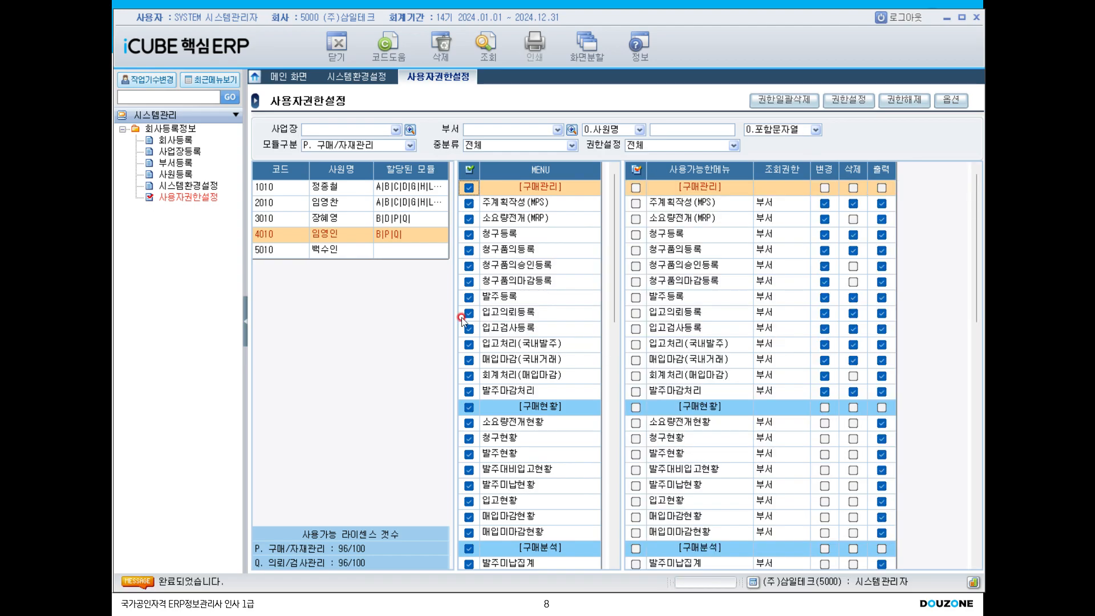
click(350, 249)
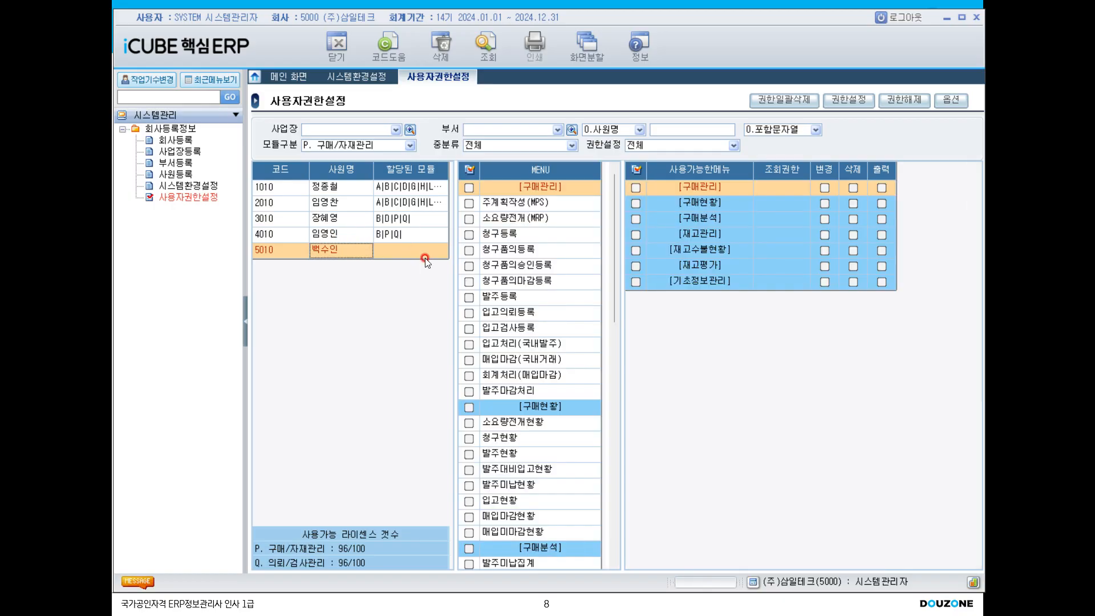
click(376, 147)
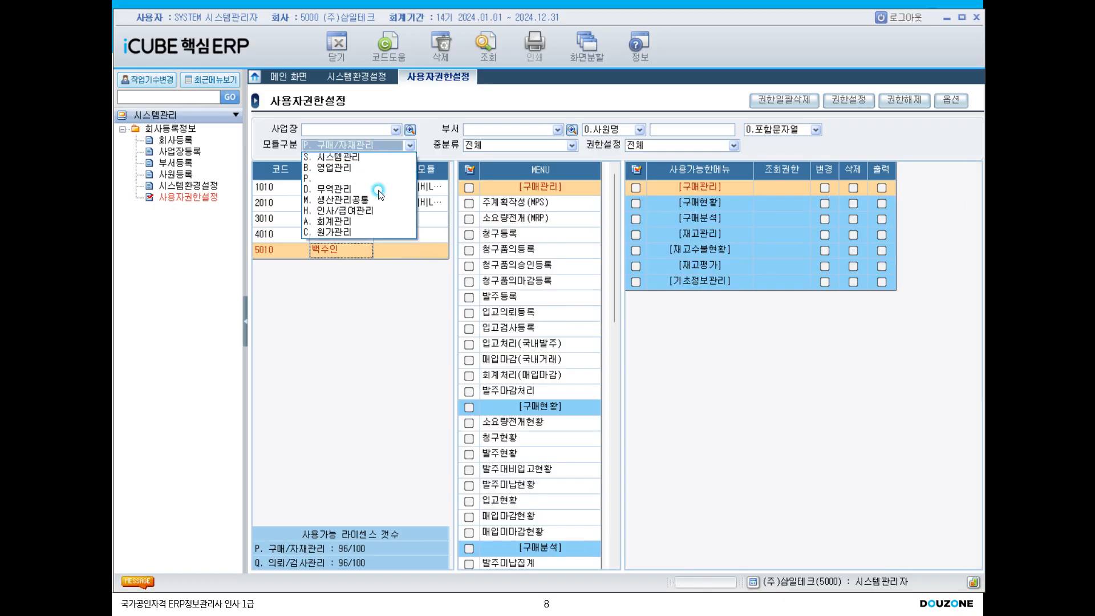
click(381, 210)
click(382, 200)
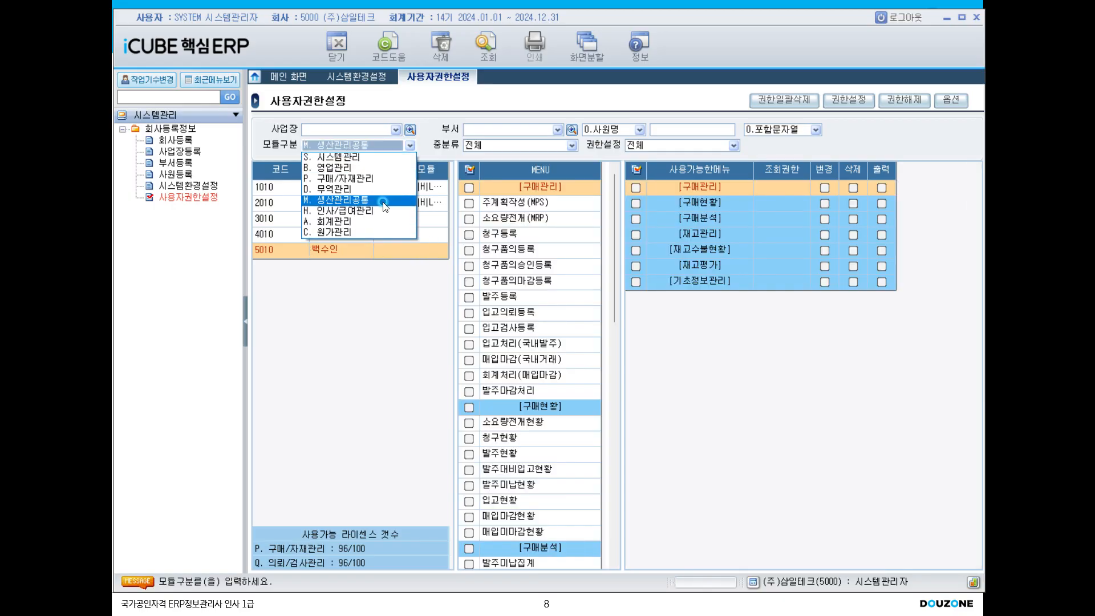
click(472, 170)
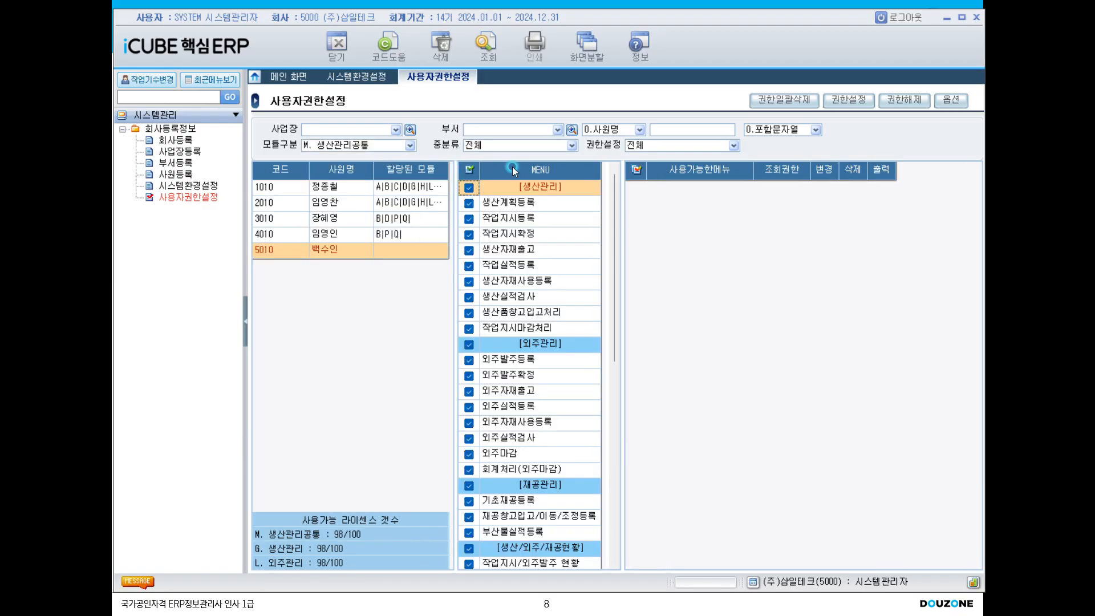
click(849, 100)
click(577, 312)
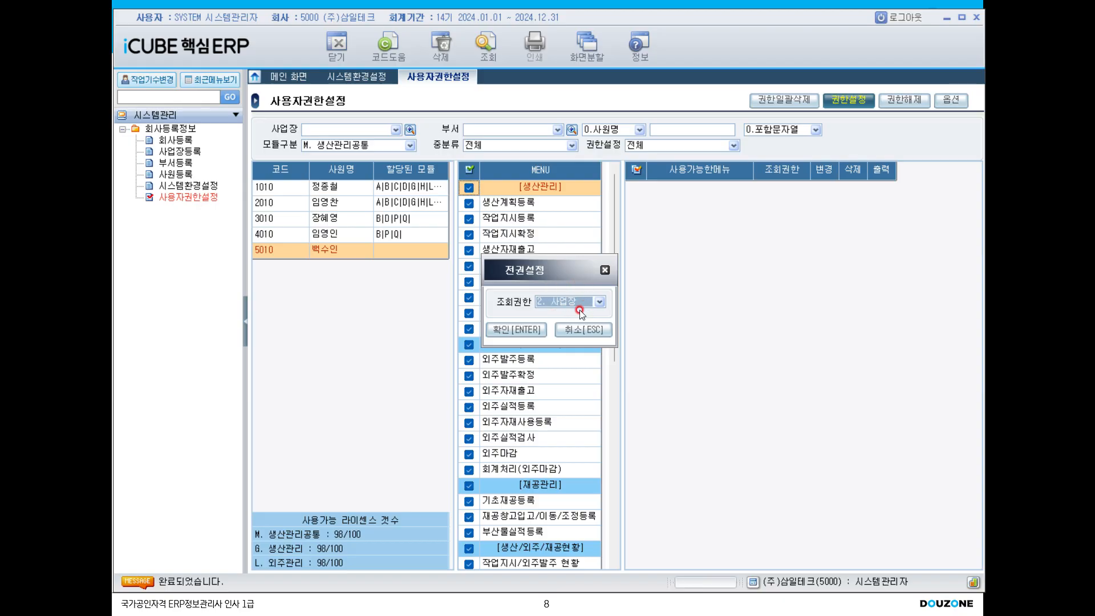
click(516, 329)
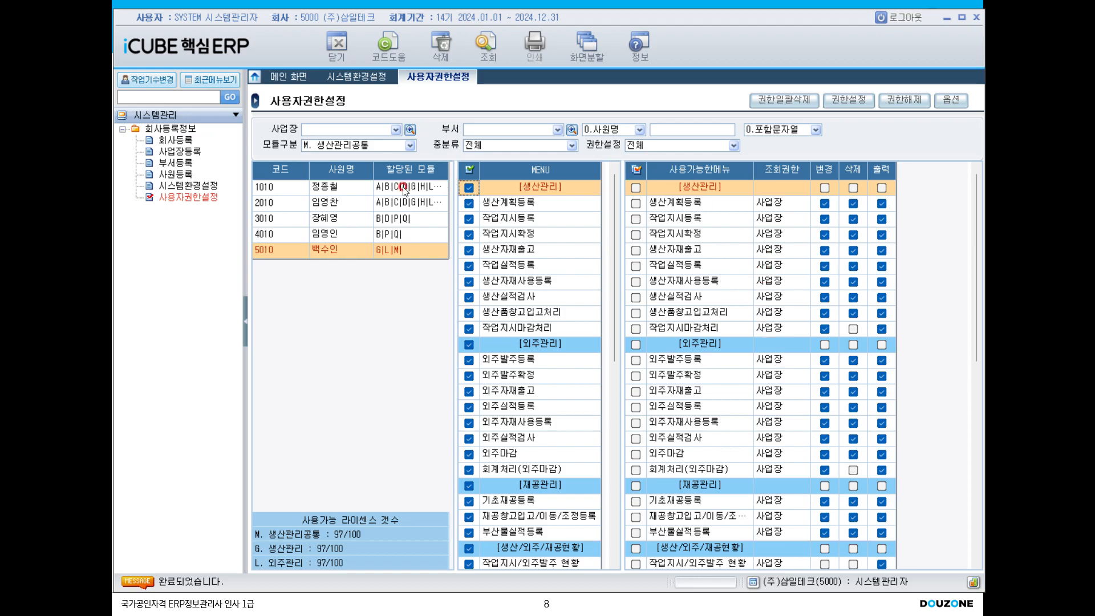
Set the 조회권한 of the first listed employee's 회사등록 menu in S. 시스템관리 to 2. 사업장.
click(358, 192)
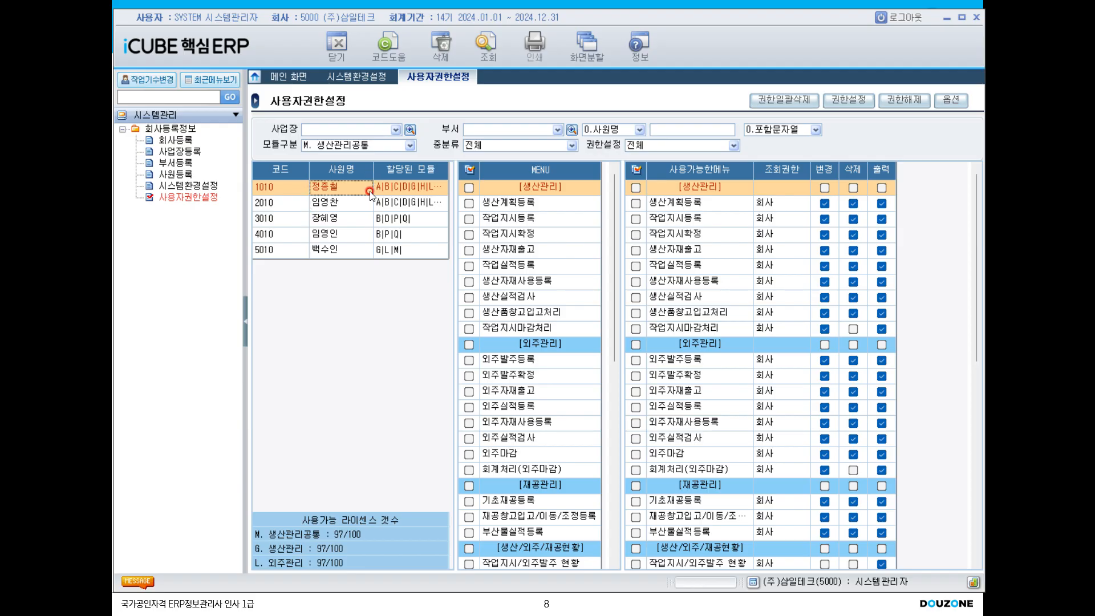
click(398, 143)
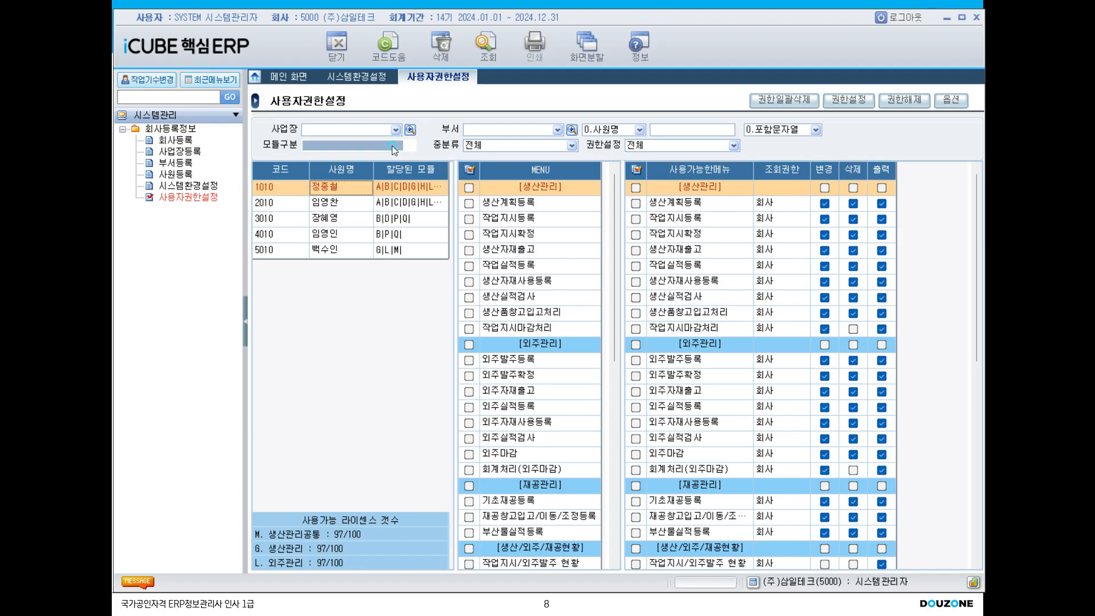
key(Return)
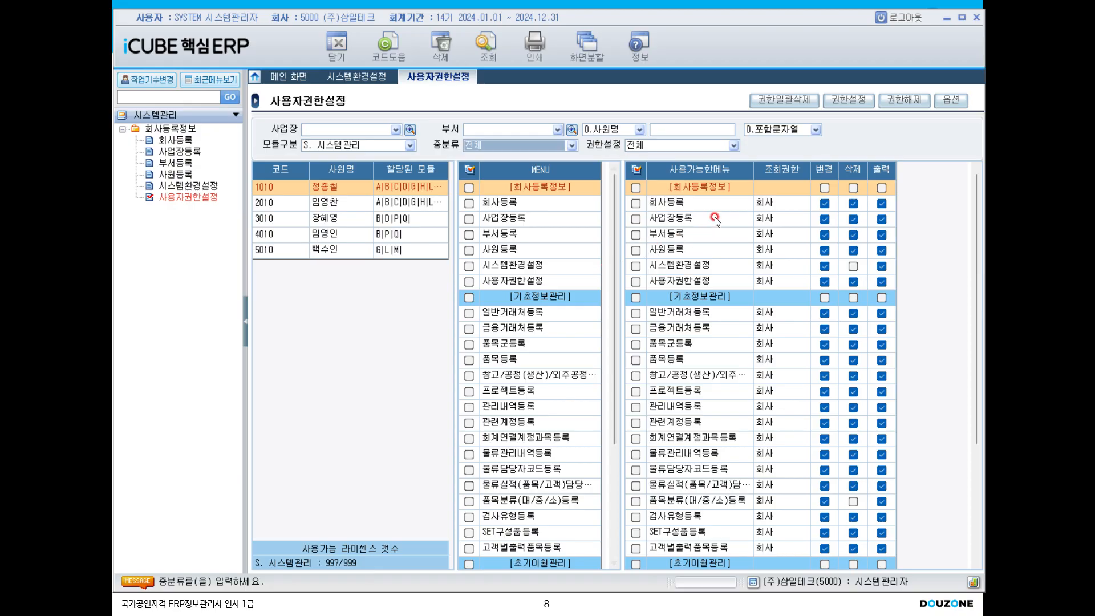
click(779, 204)
click(779, 204)
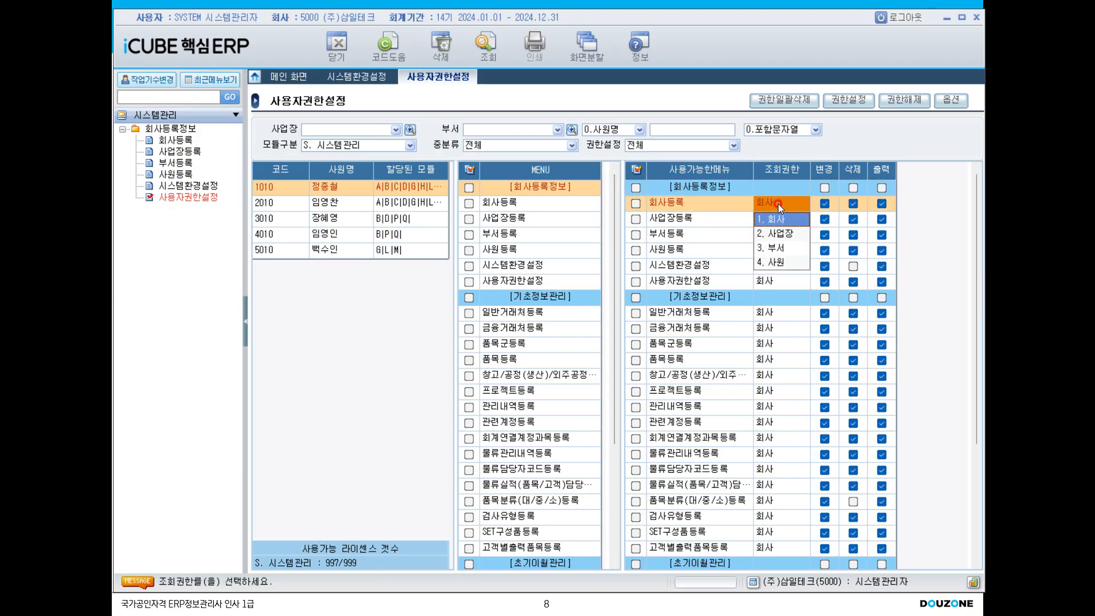
click(782, 234)
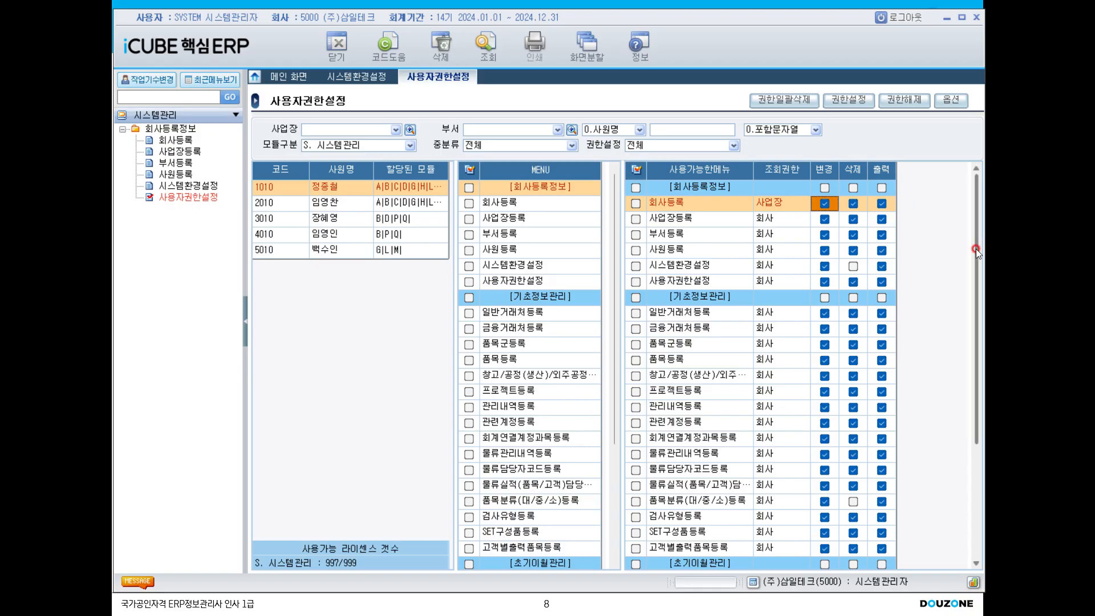
Revoke the first listed employee's permission for the 일반거래처등록 menu.
drag(976, 282, 976, 247)
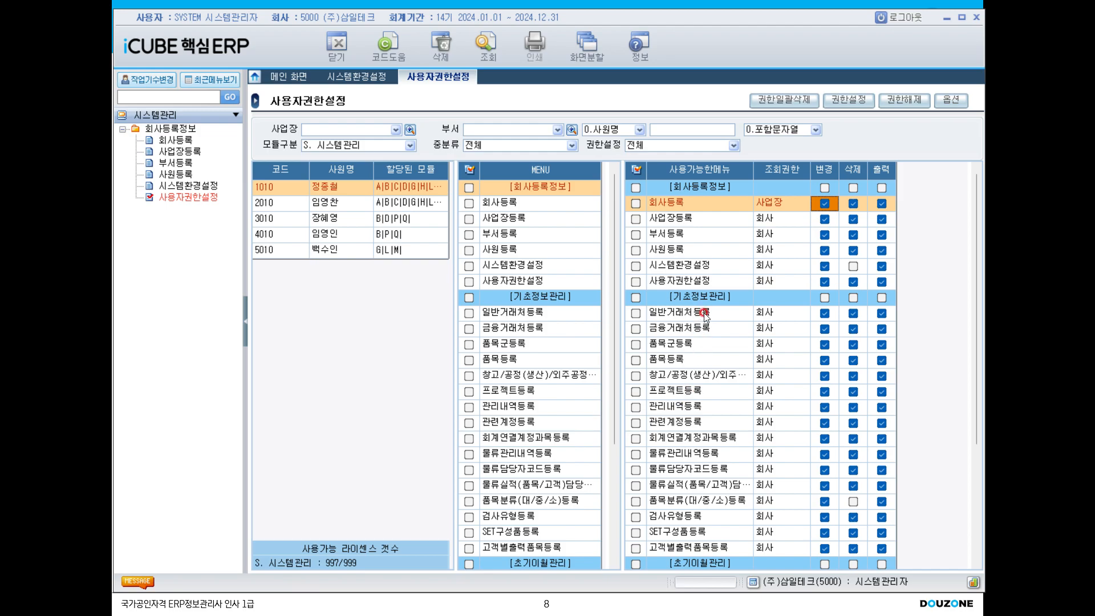
click(635, 313)
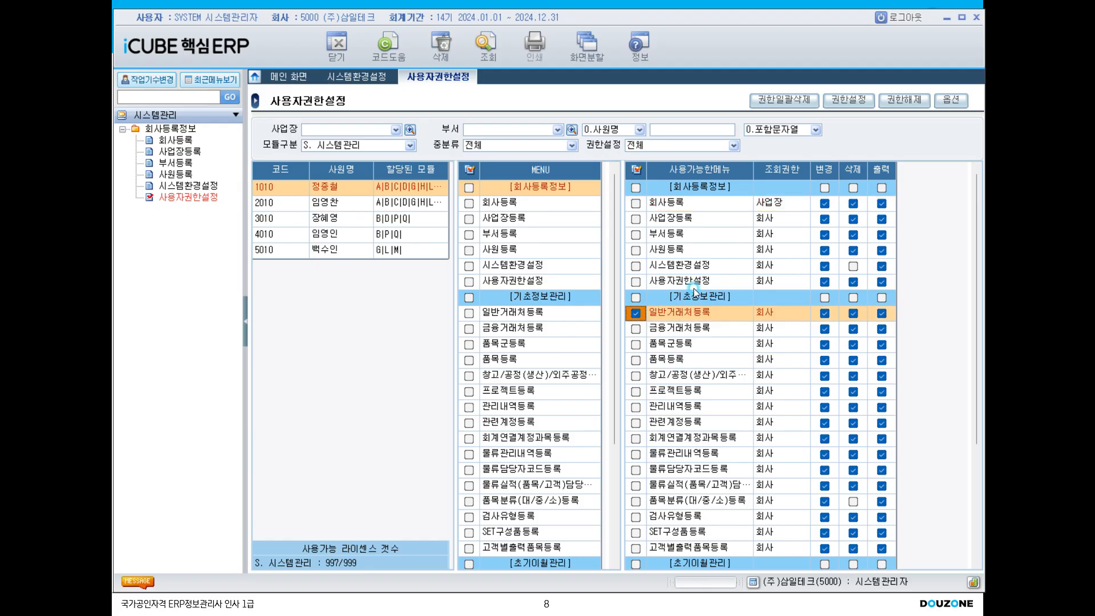
click(904, 100)
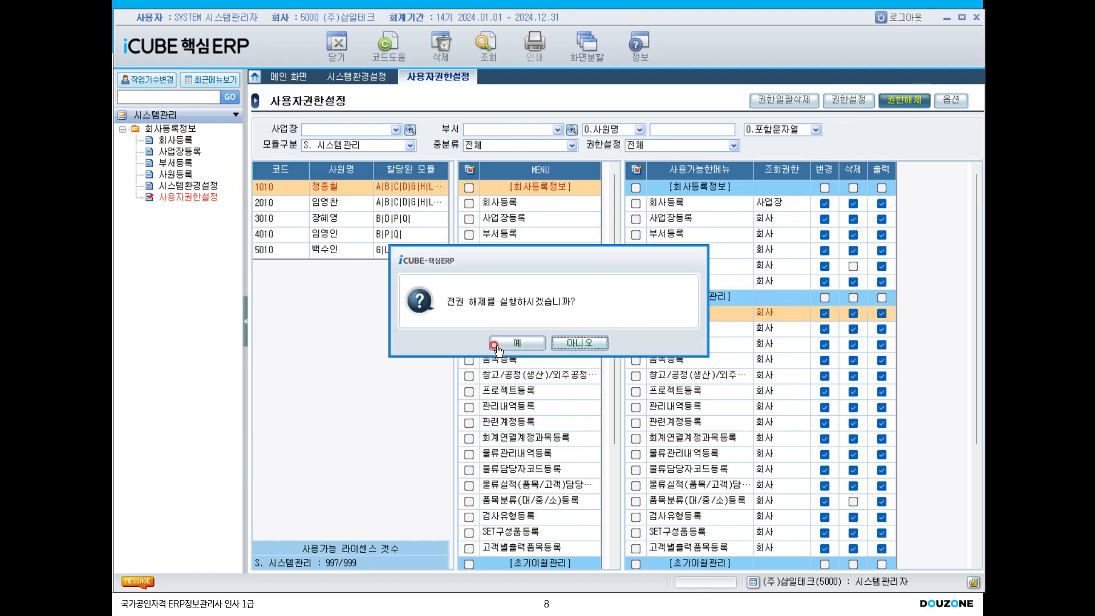
click(498, 346)
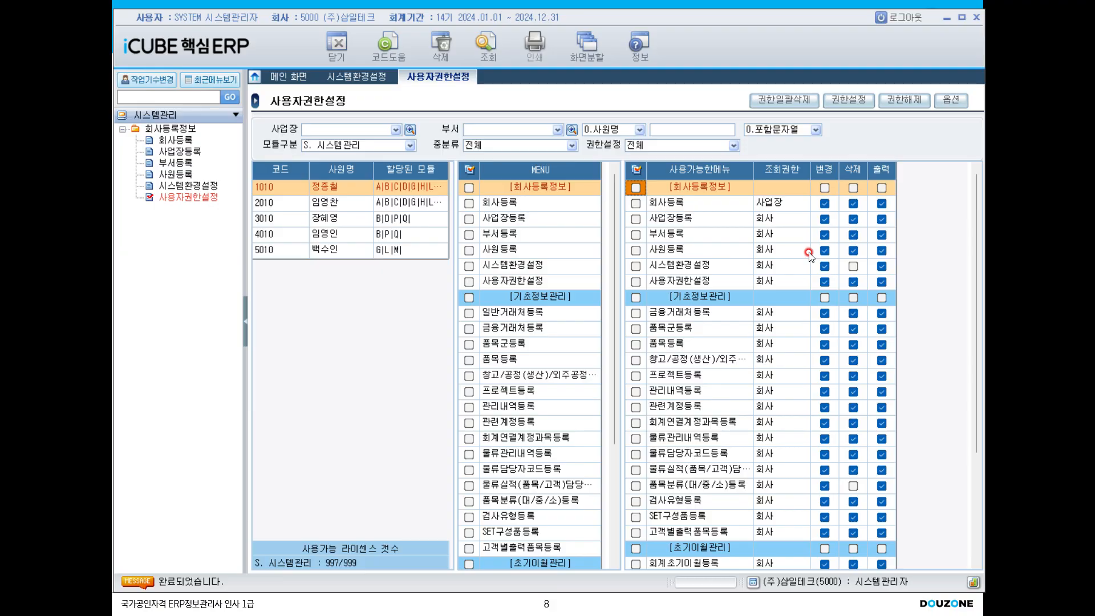
Log out, log in as the fifth listed employee with a blank password, and view the 생산관리공통 menus.
click(908, 22)
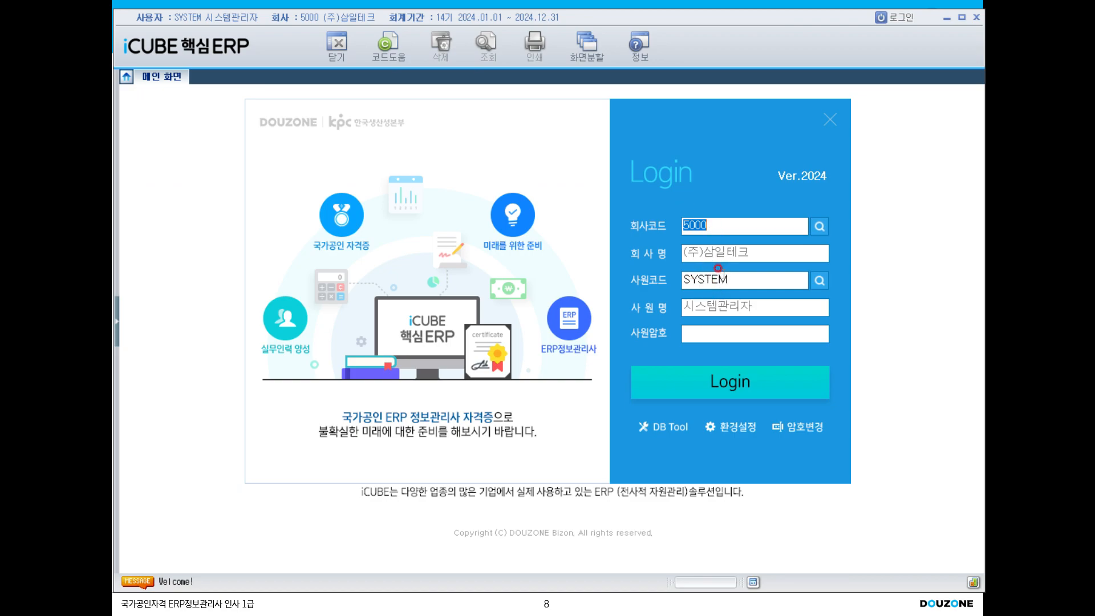
click(820, 283)
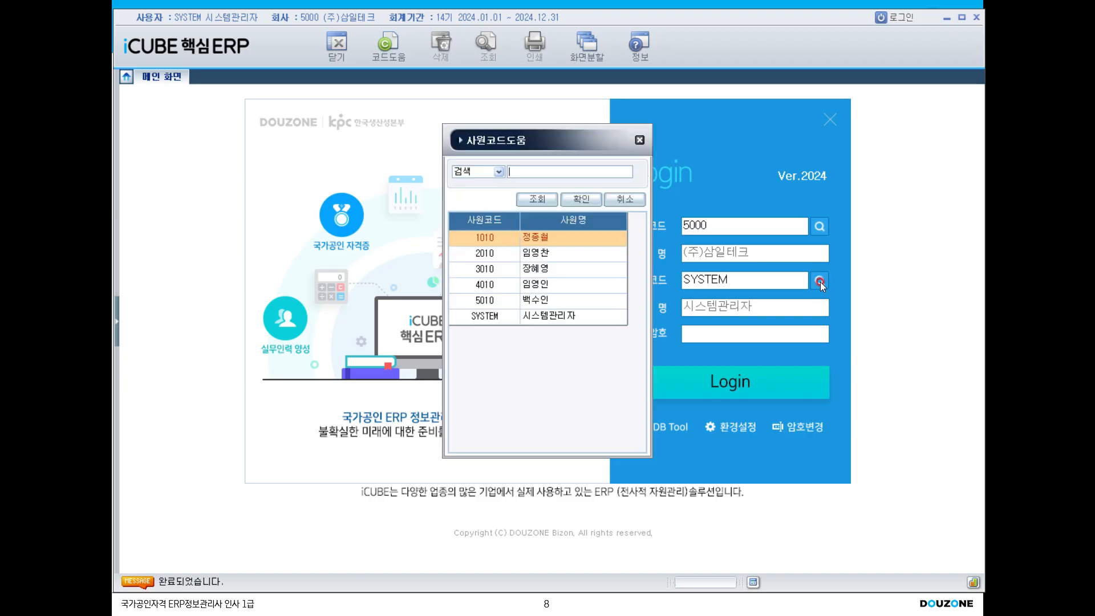
double_click(591, 302)
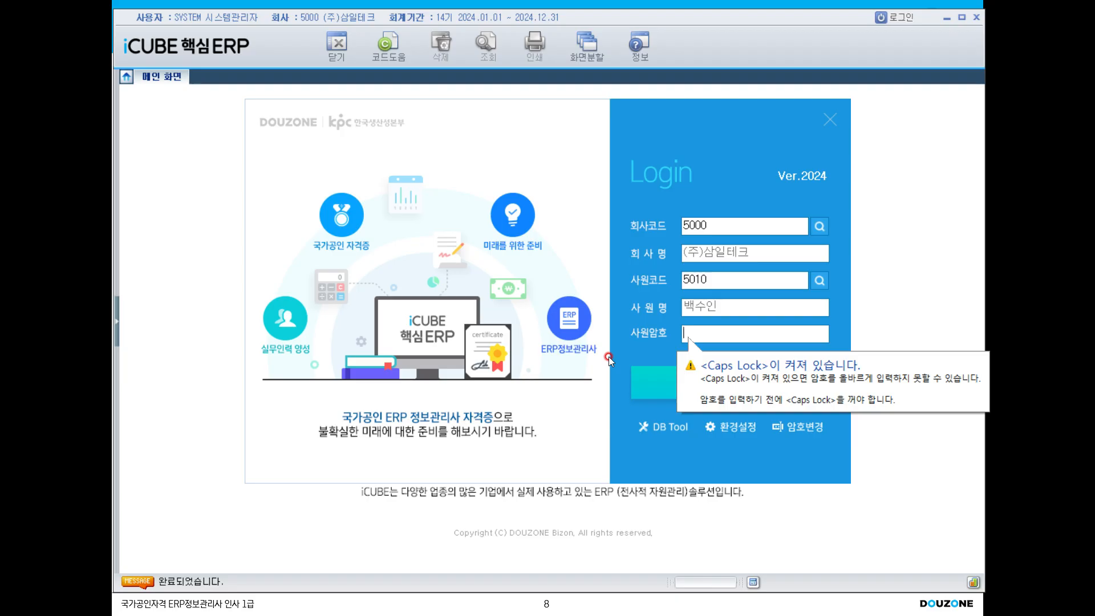
key(Caps_Lock)
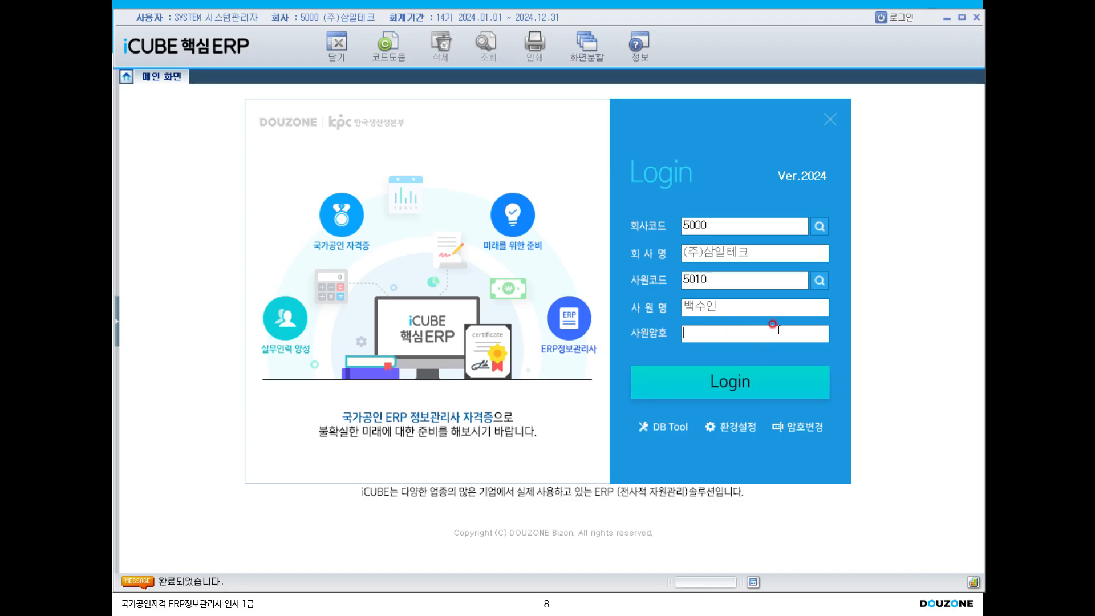
click(732, 387)
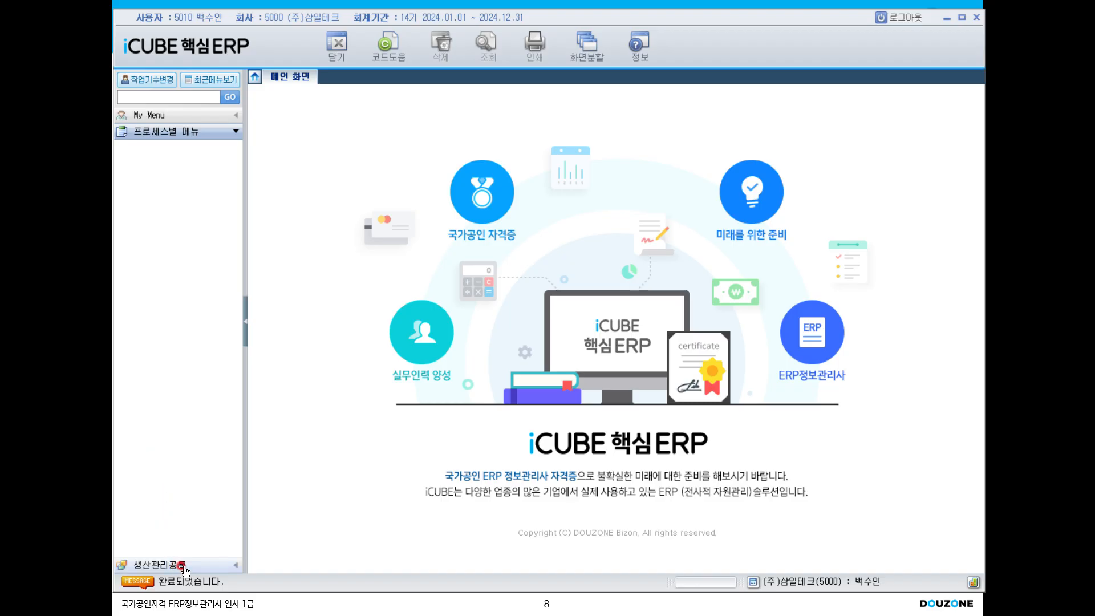
click(183, 568)
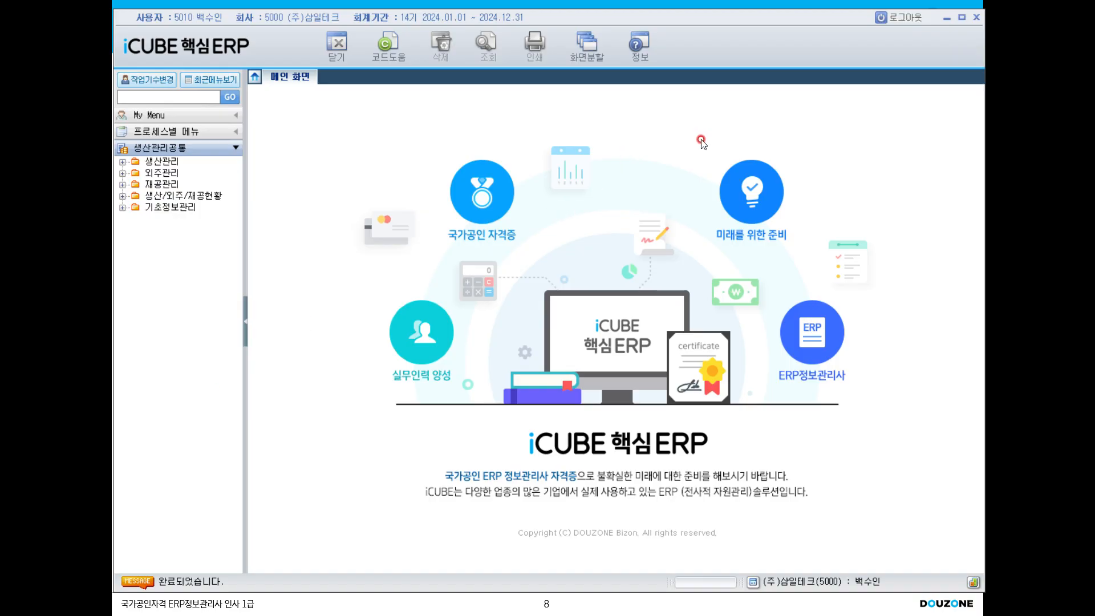
Switch the login to the third listed employee and check which modules are available.
click(908, 22)
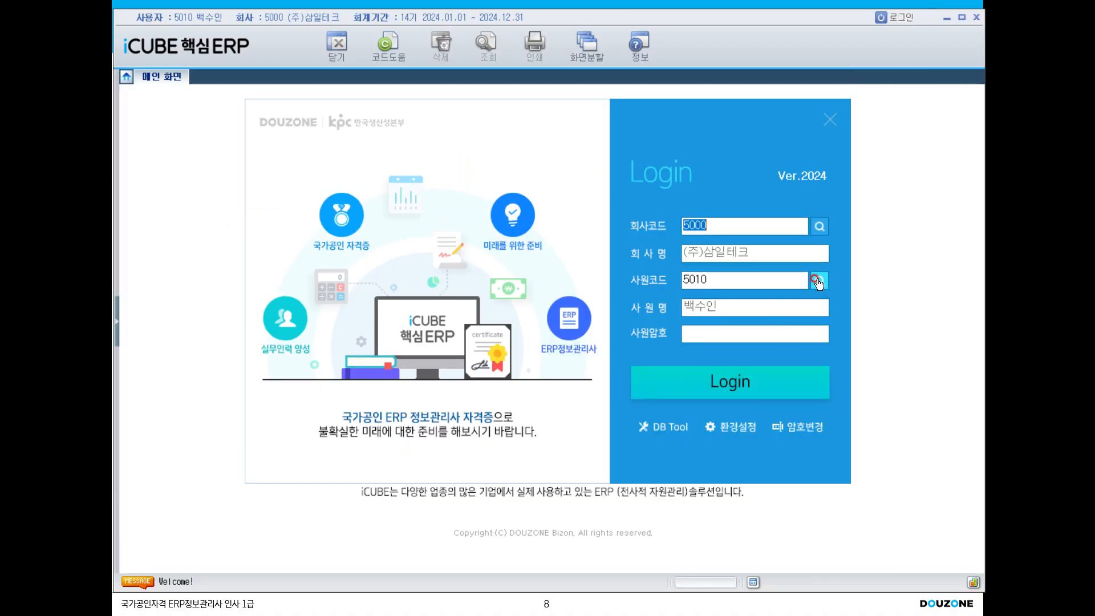
click(817, 281)
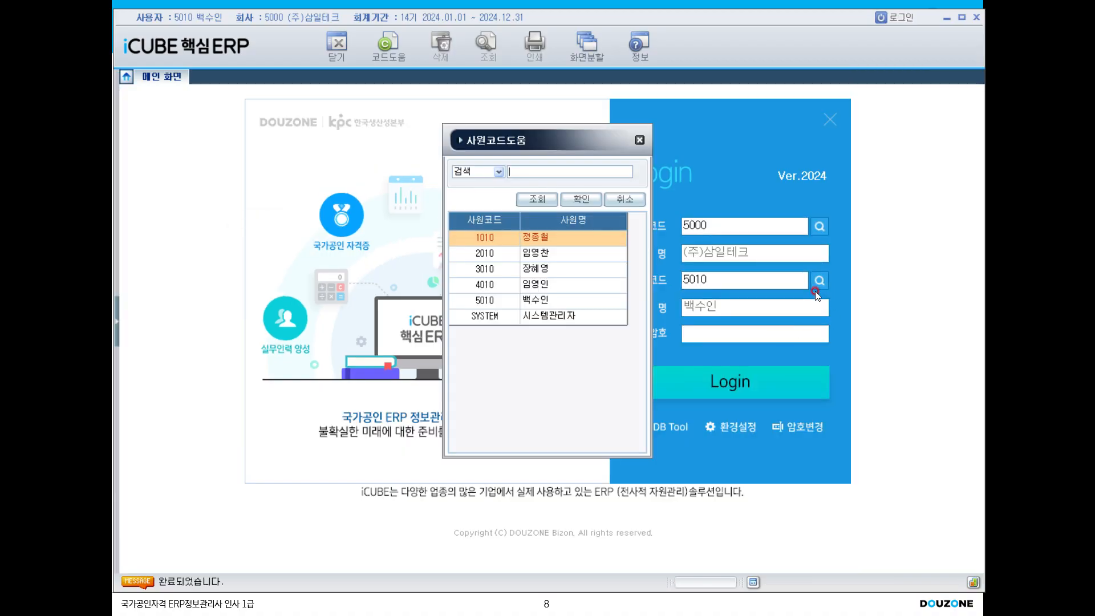
double_click(568, 268)
click(731, 385)
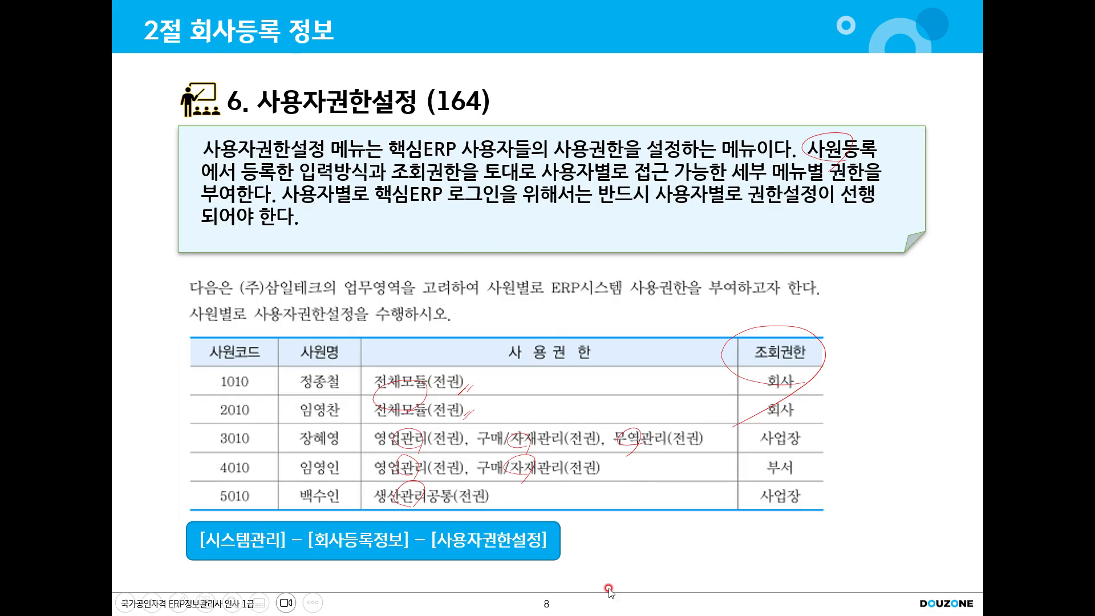
key(alt+Tab)
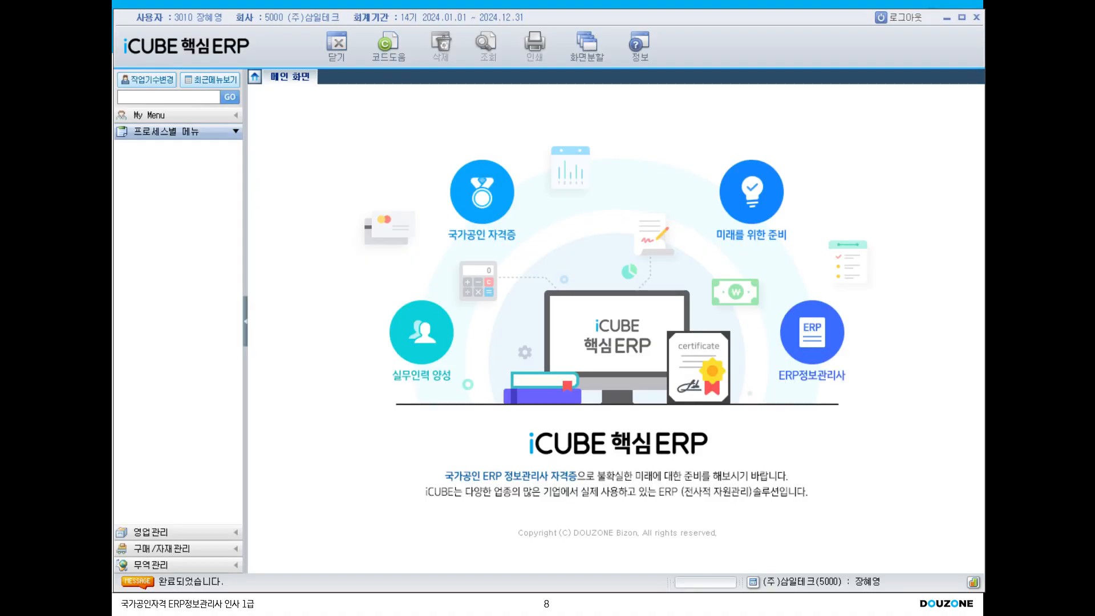
Log in as the second listed employee and expand 회사등록정보 under 시스템관리.
click(879, 20)
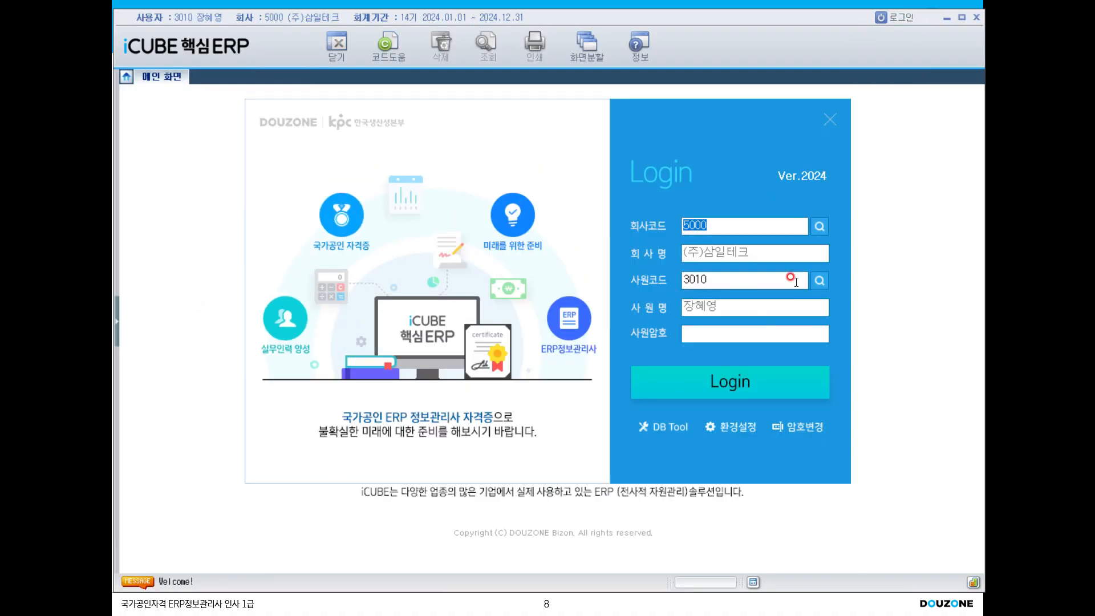
click(827, 280)
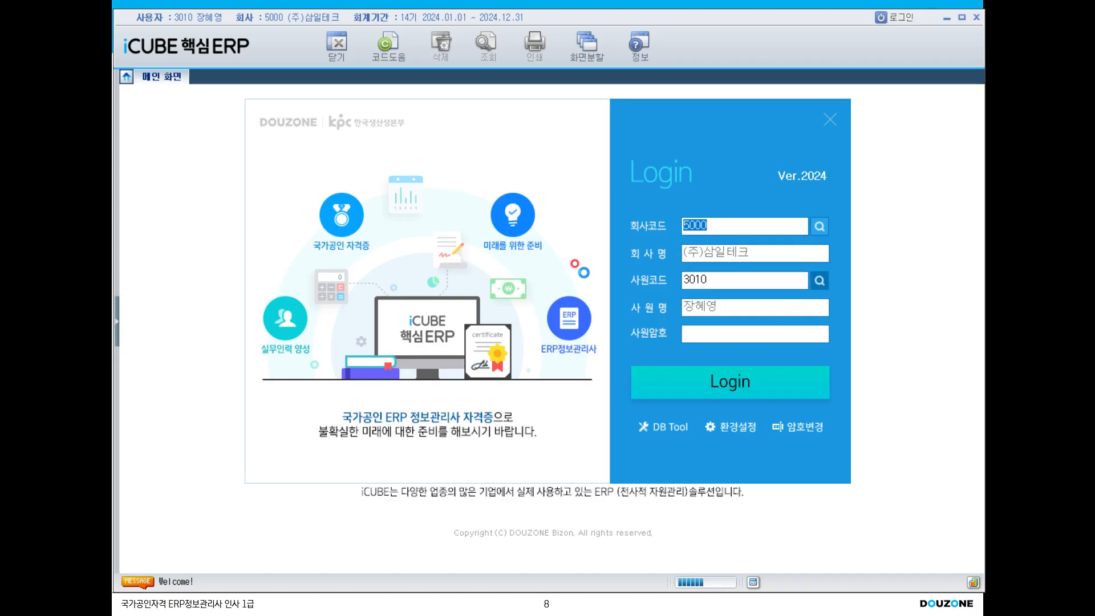
double_click(562, 255)
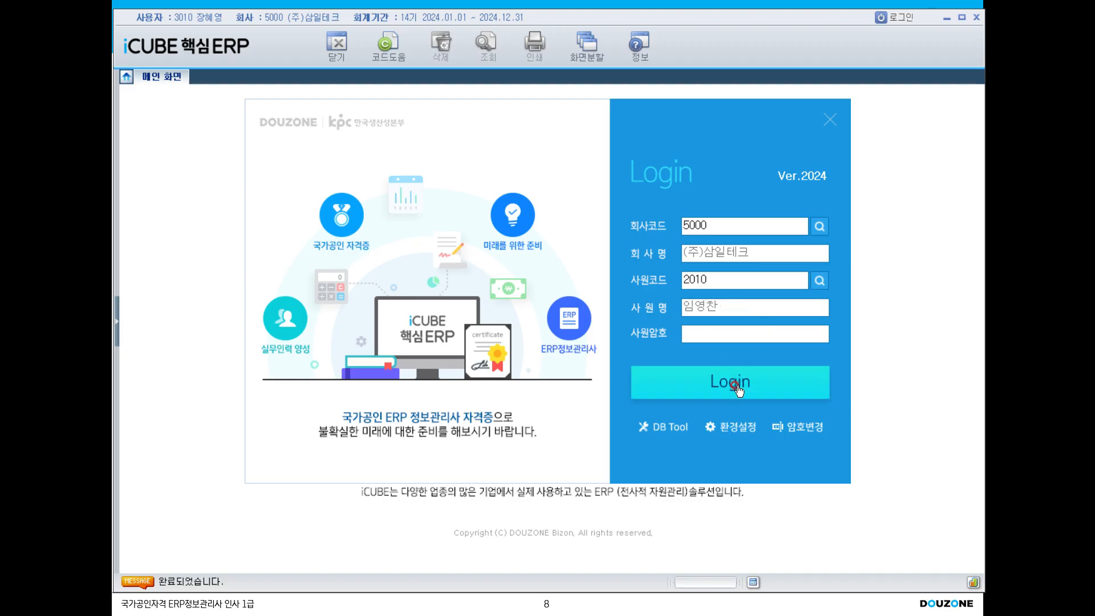
click(798, 369)
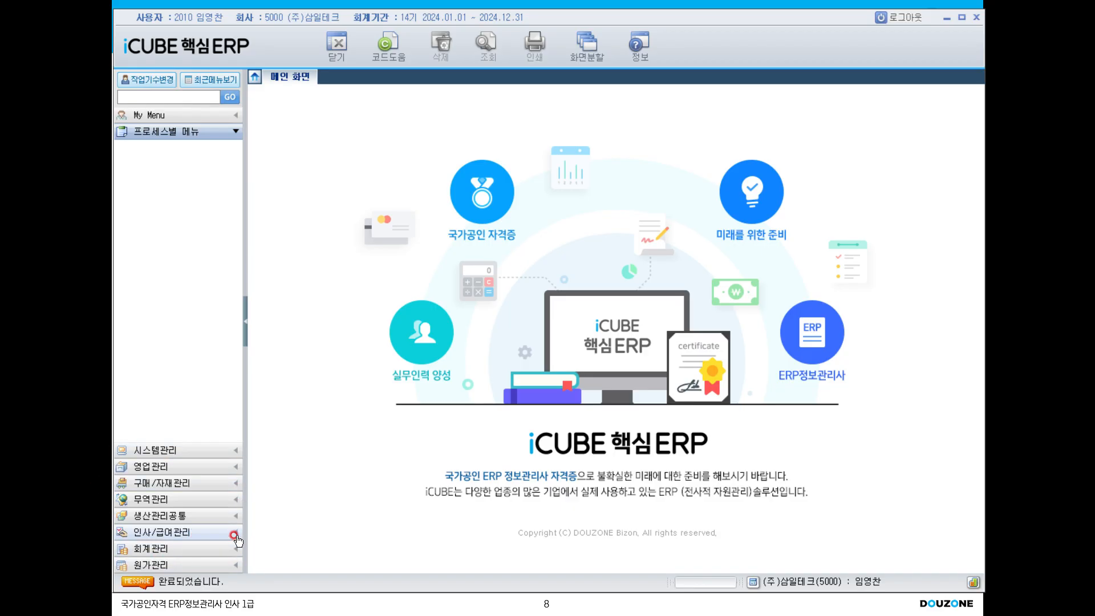
click(209, 449)
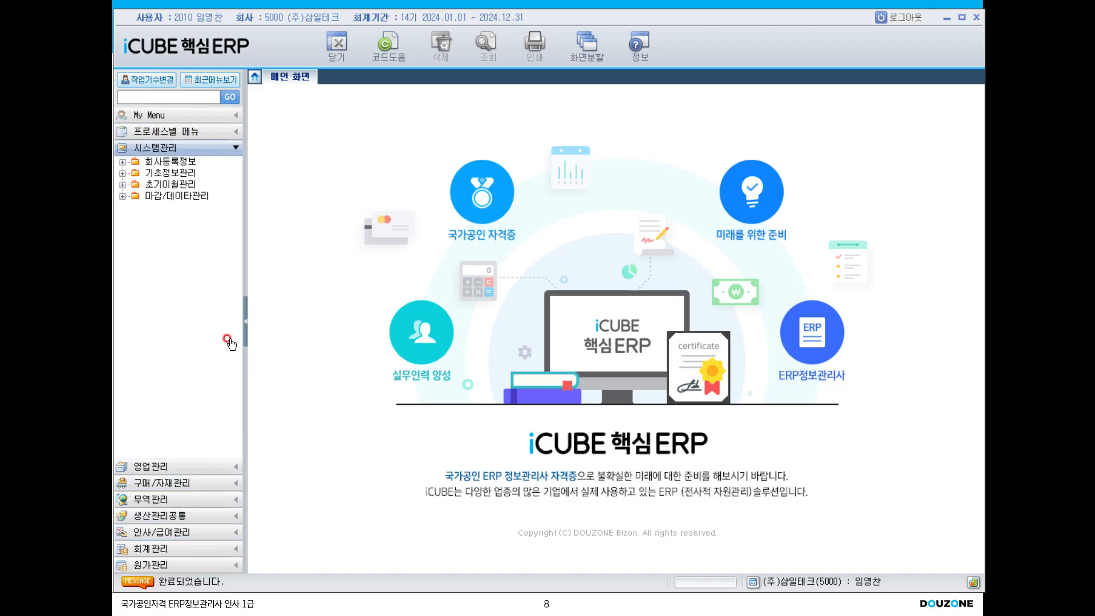
double_click(175, 162)
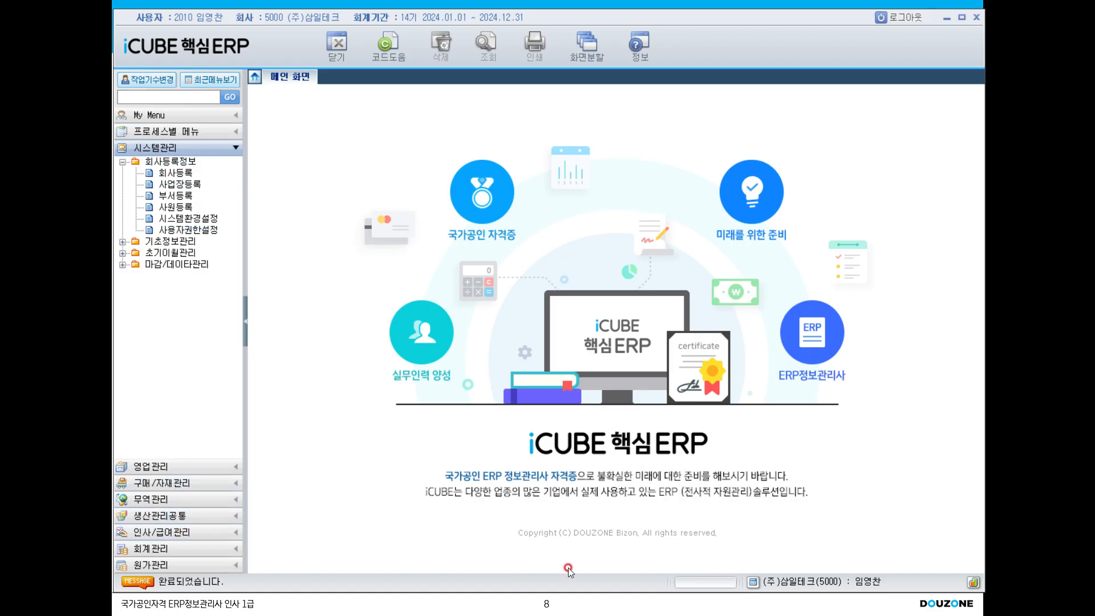
click(622, 493)
click(641, 423)
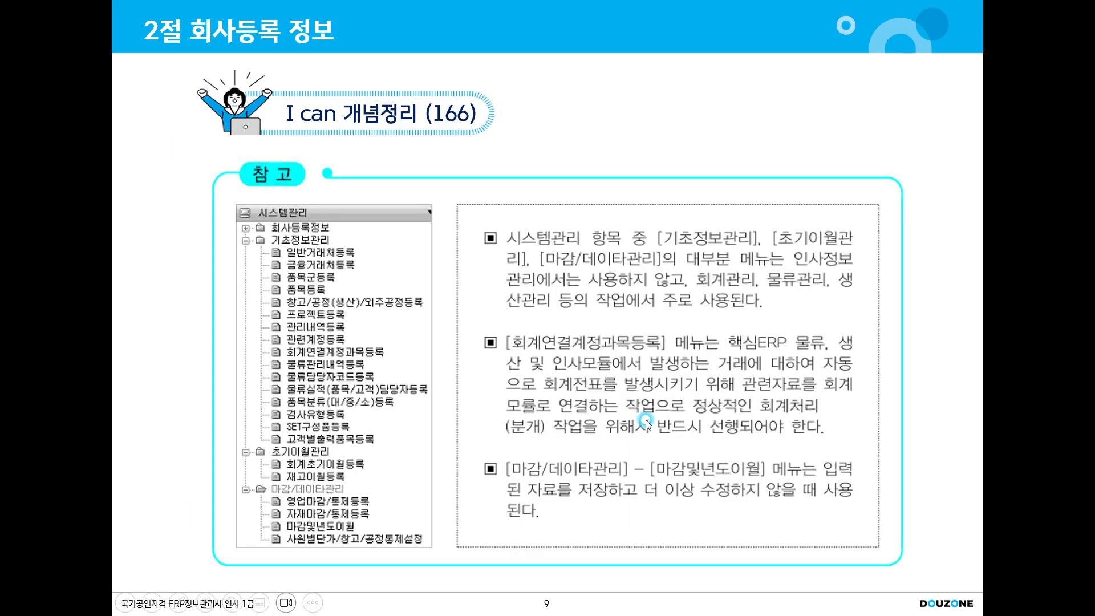
click(613, 368)
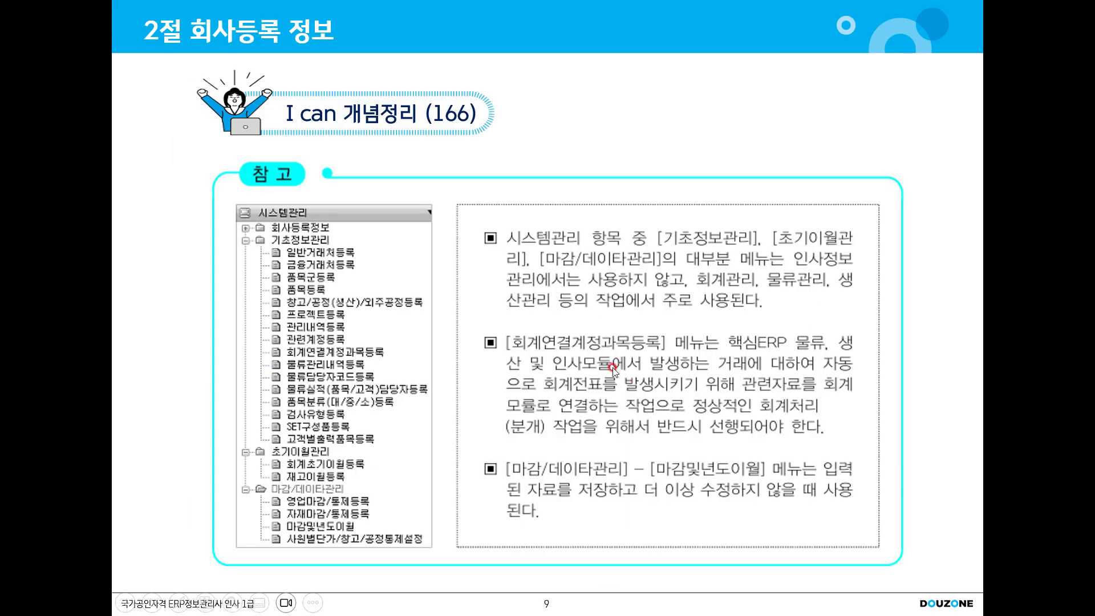